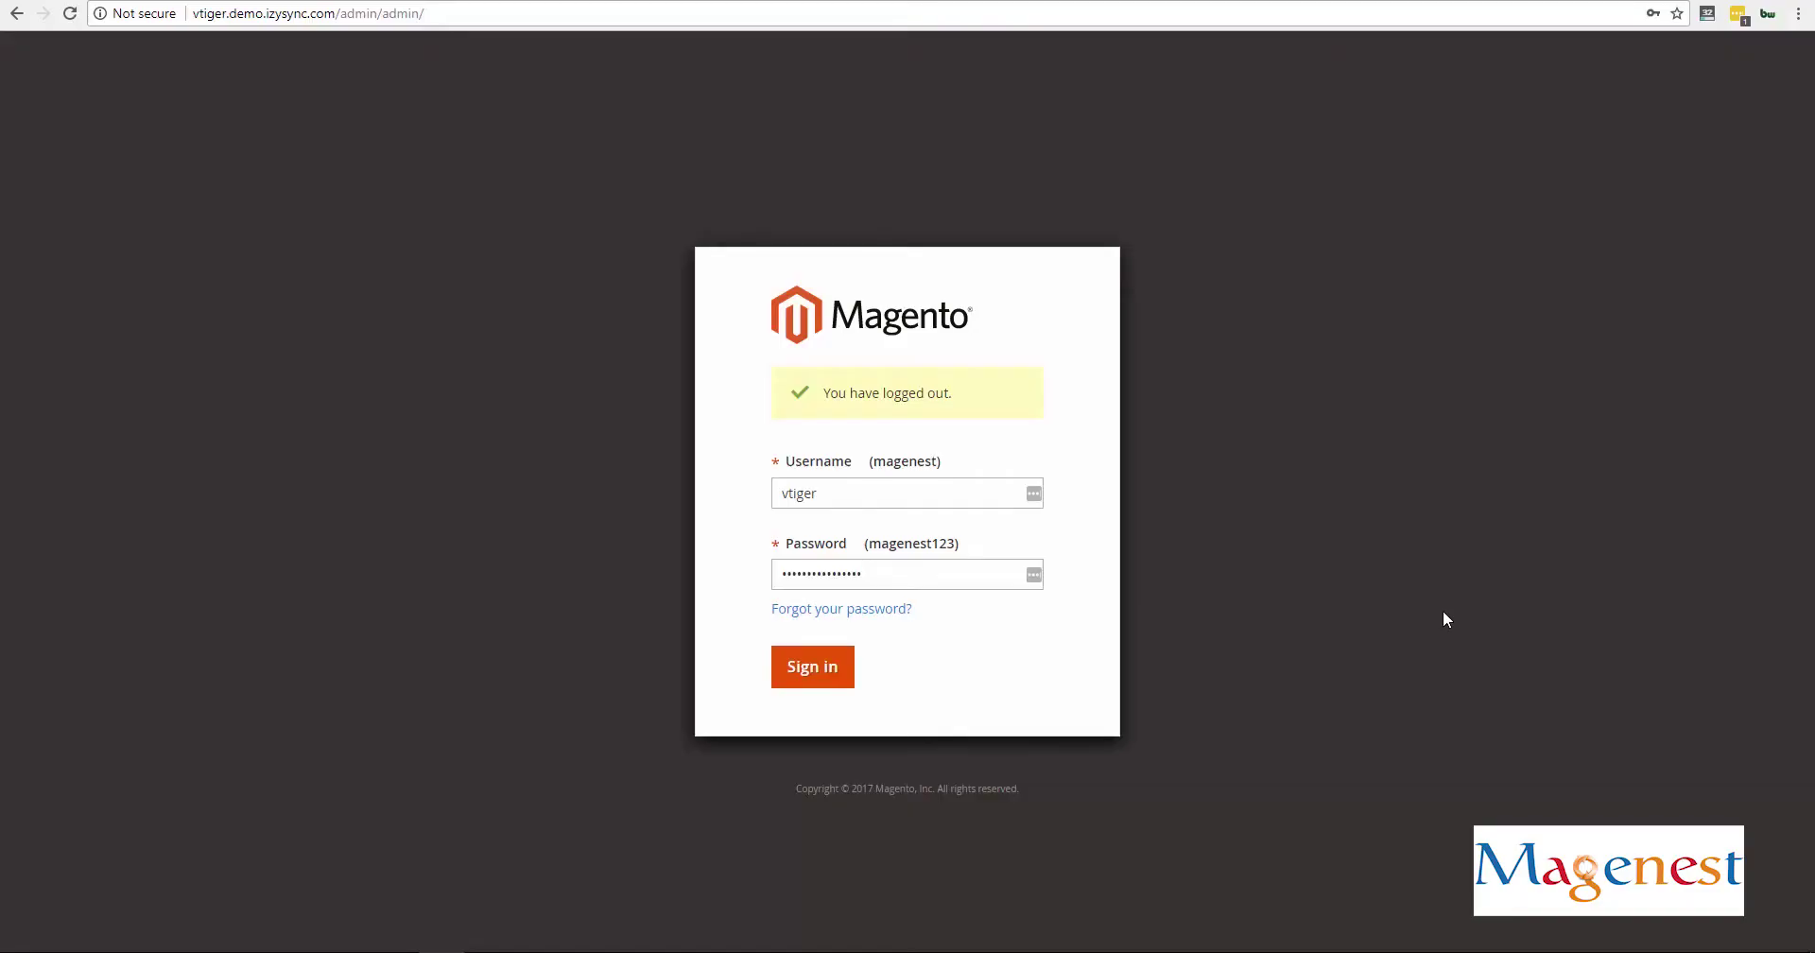
Sign in to the Magento admin and submit the Vtiger CRM login.
left_click(841, 668)
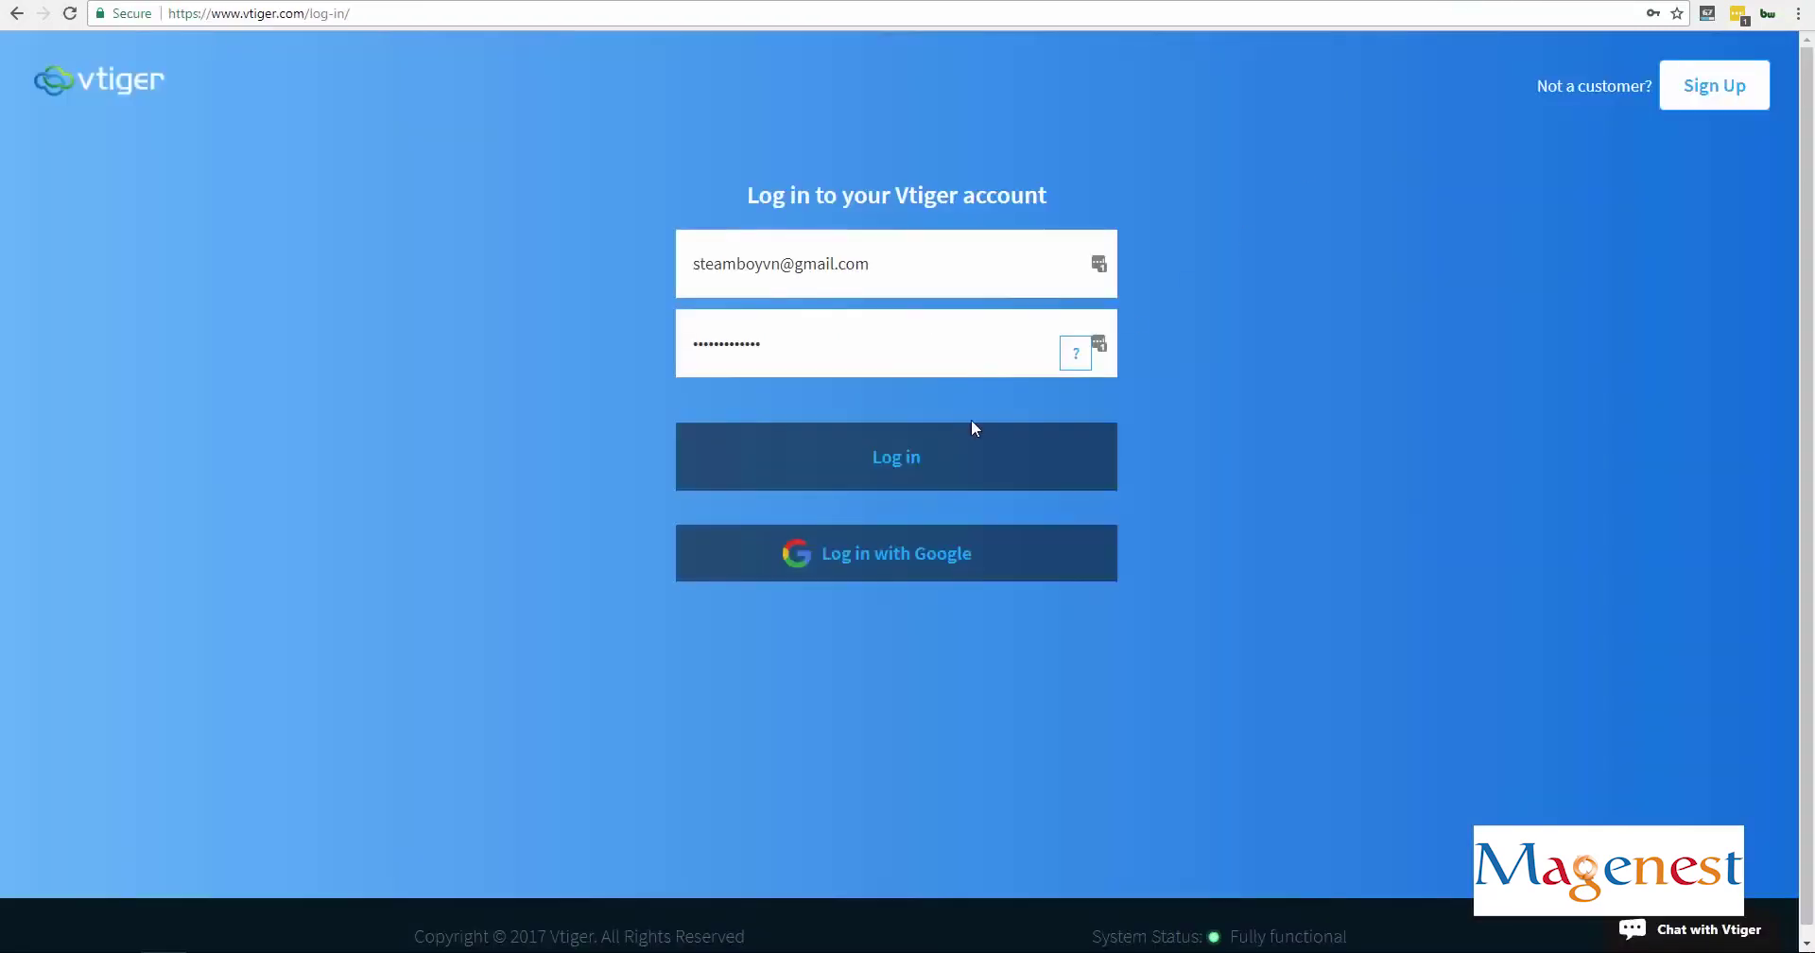
left_click(927, 463)
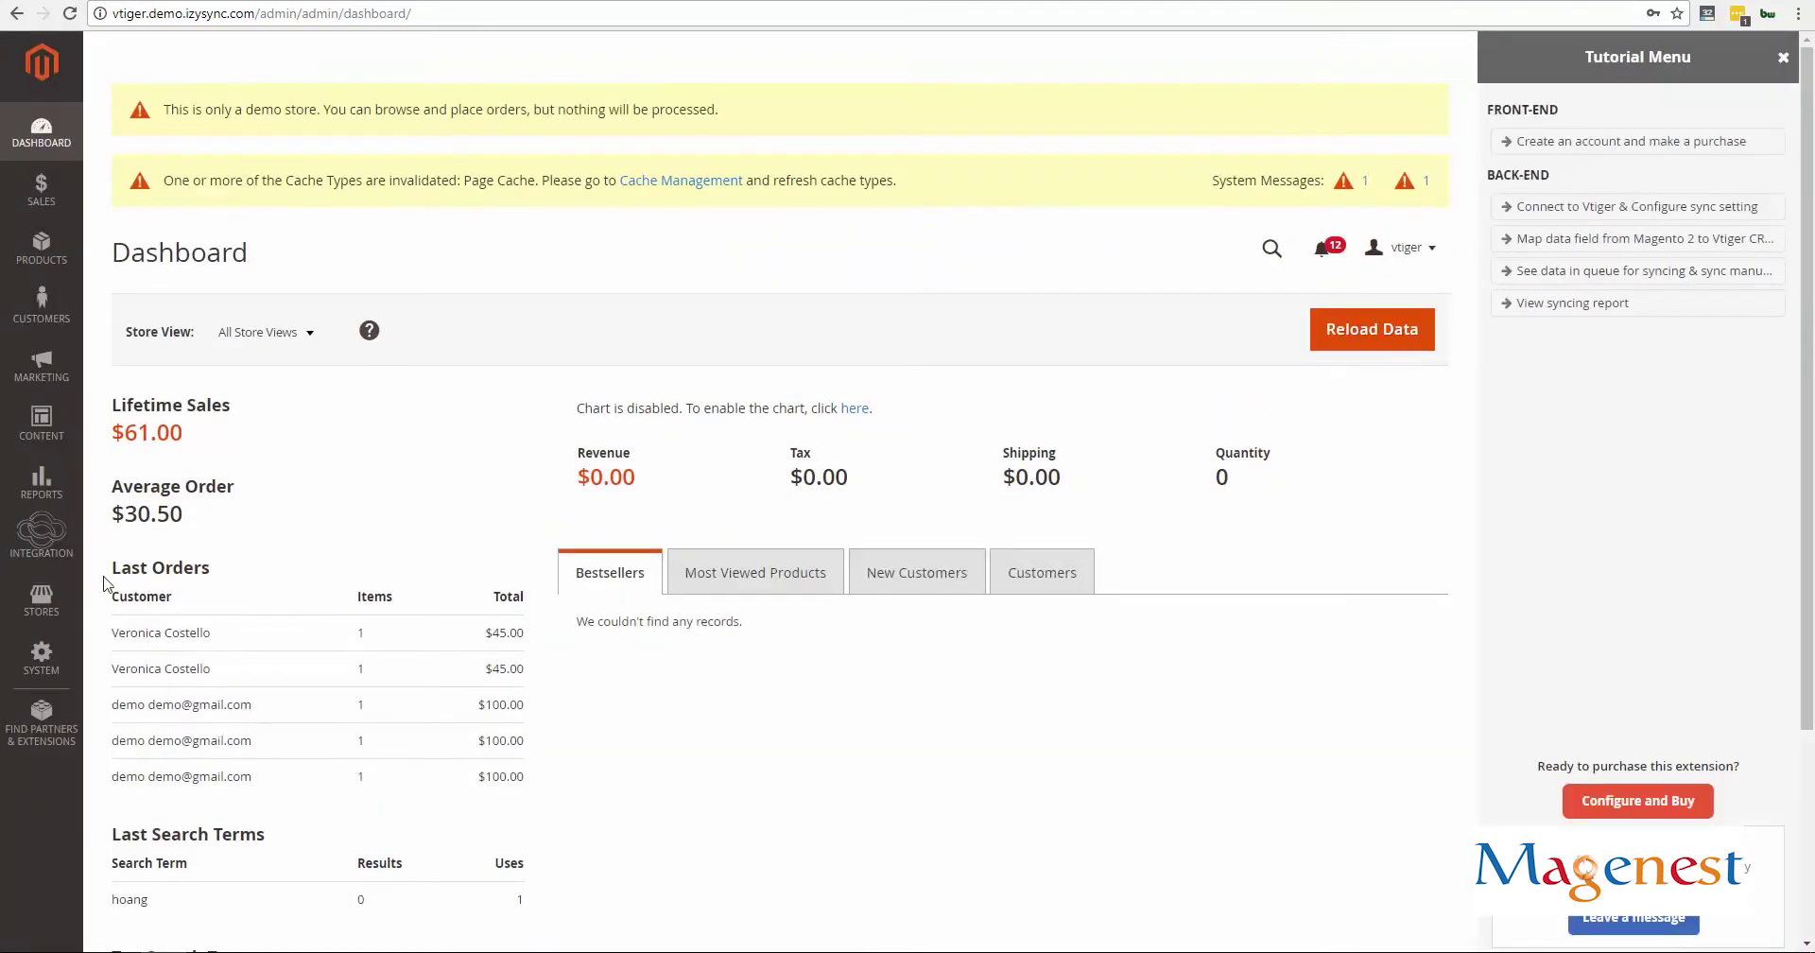
Go to Integration > Configuration to view the Vtiger connection details.
left_click(40, 557)
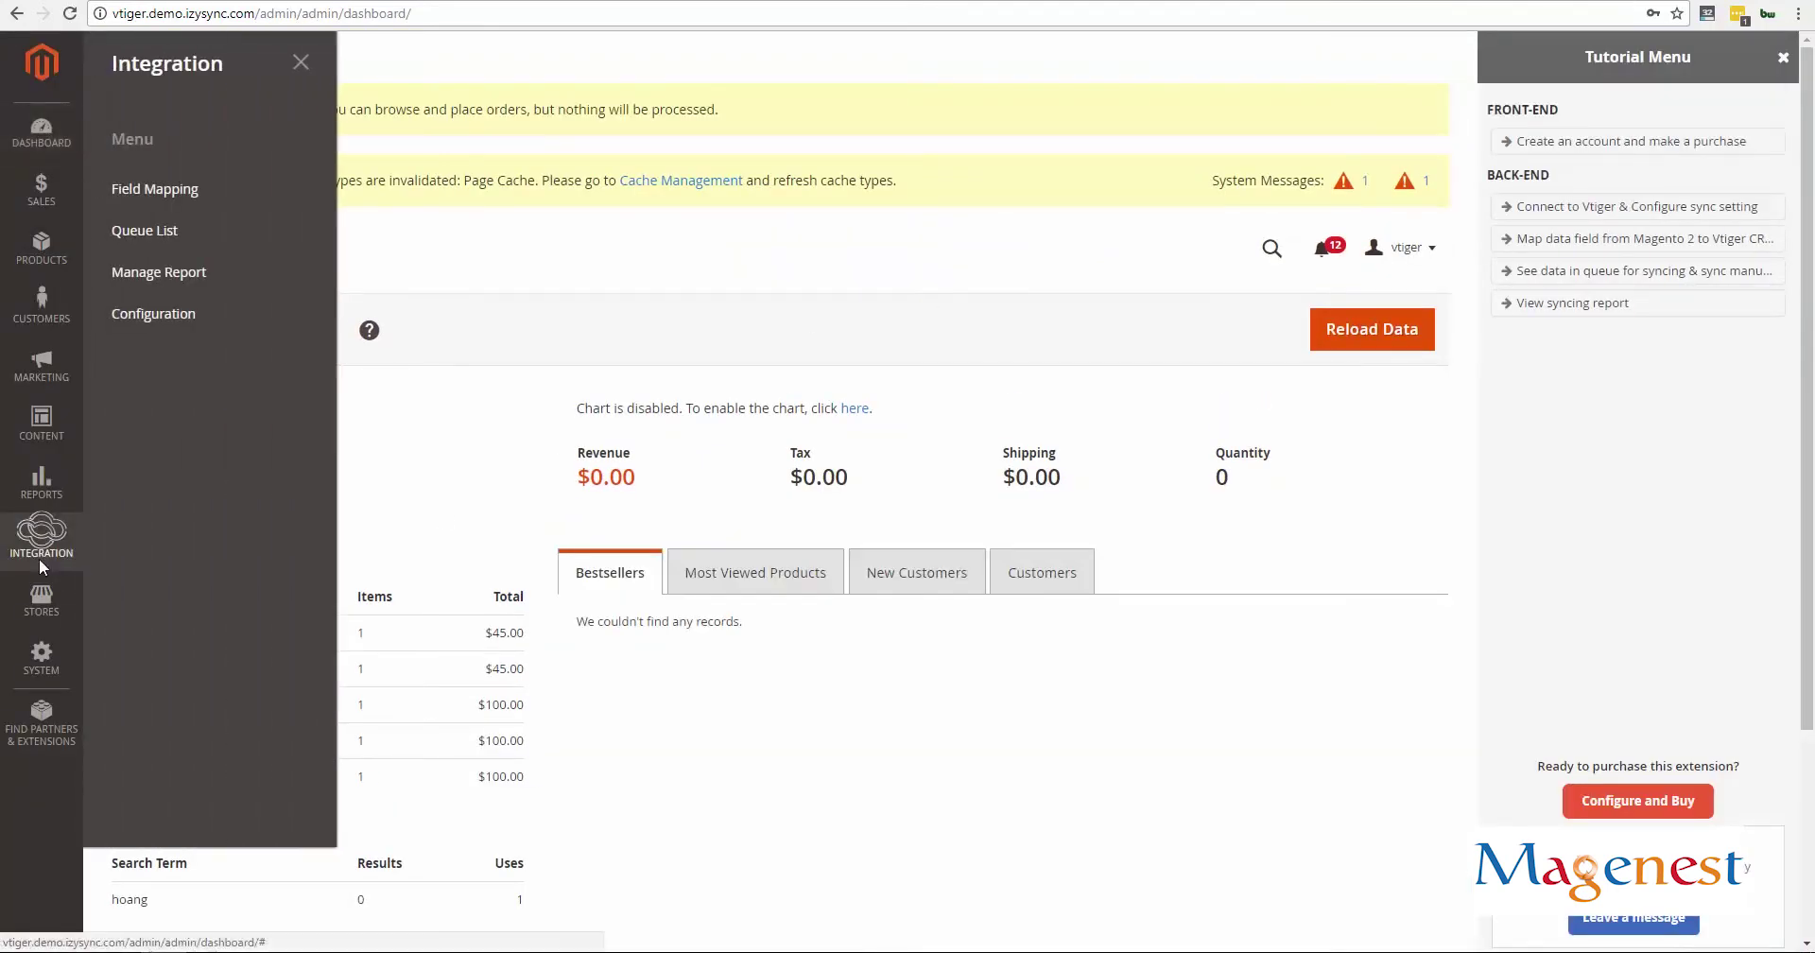
left_click(186, 320)
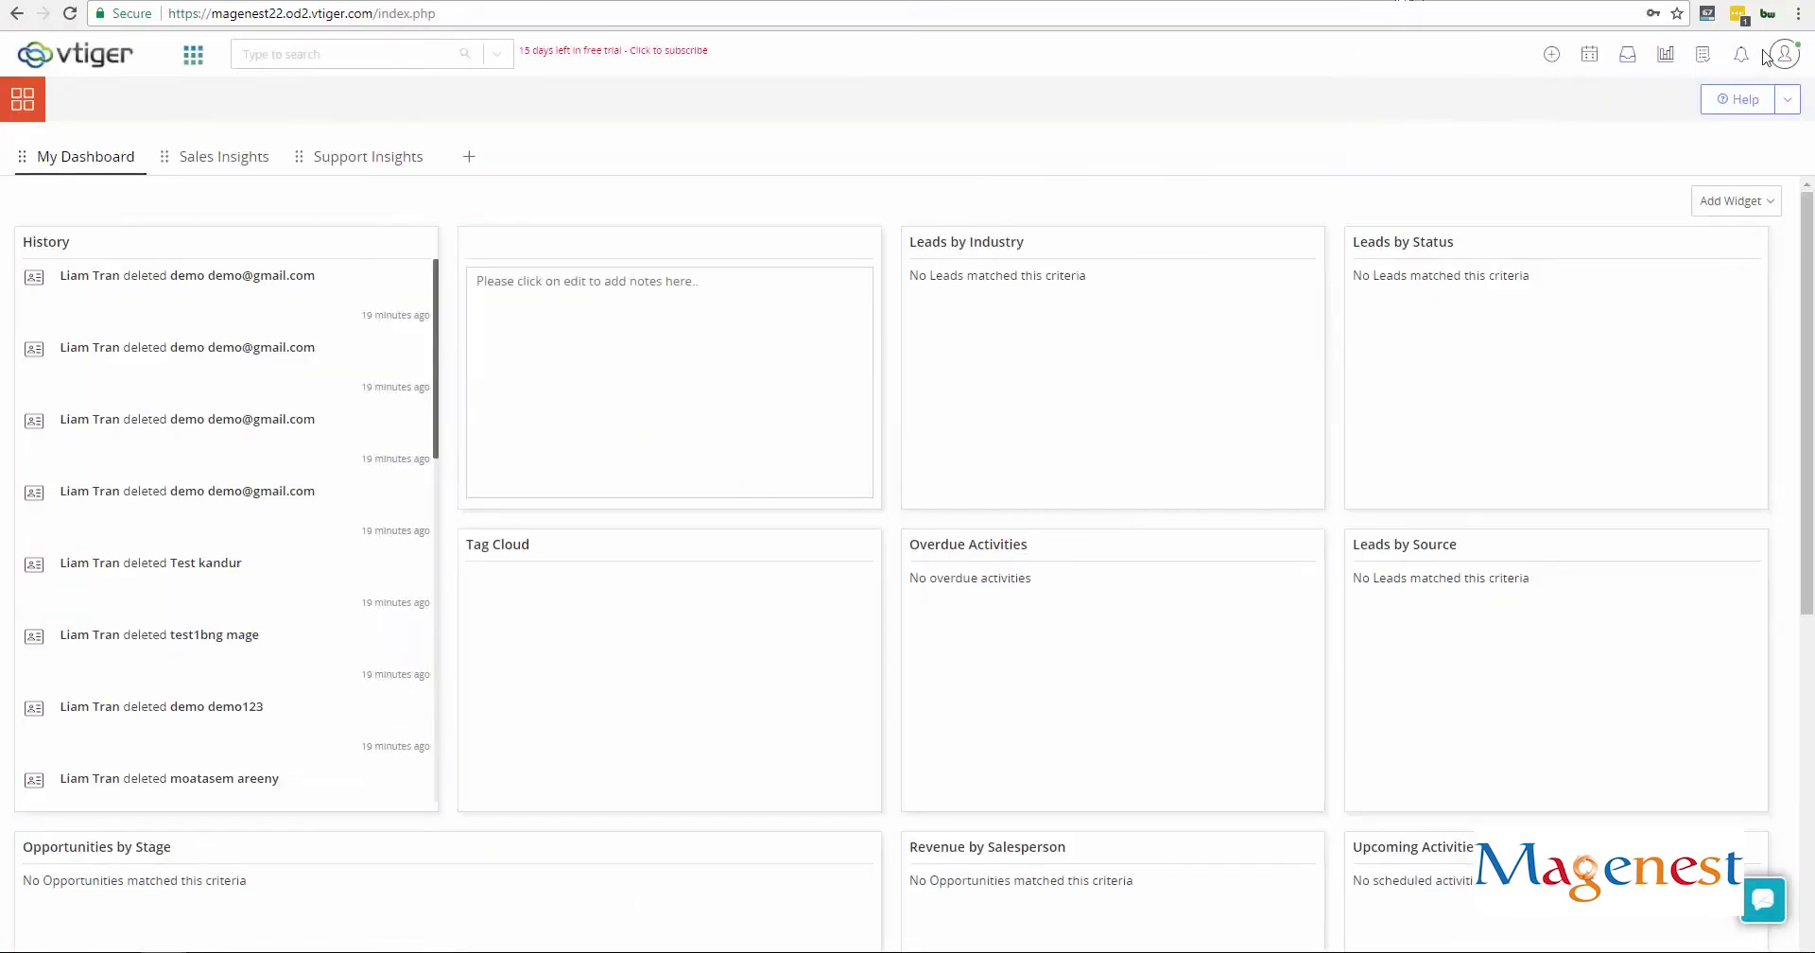
In Vtiger's My Preferences, select the account username for copying.
left_click(1784, 56)
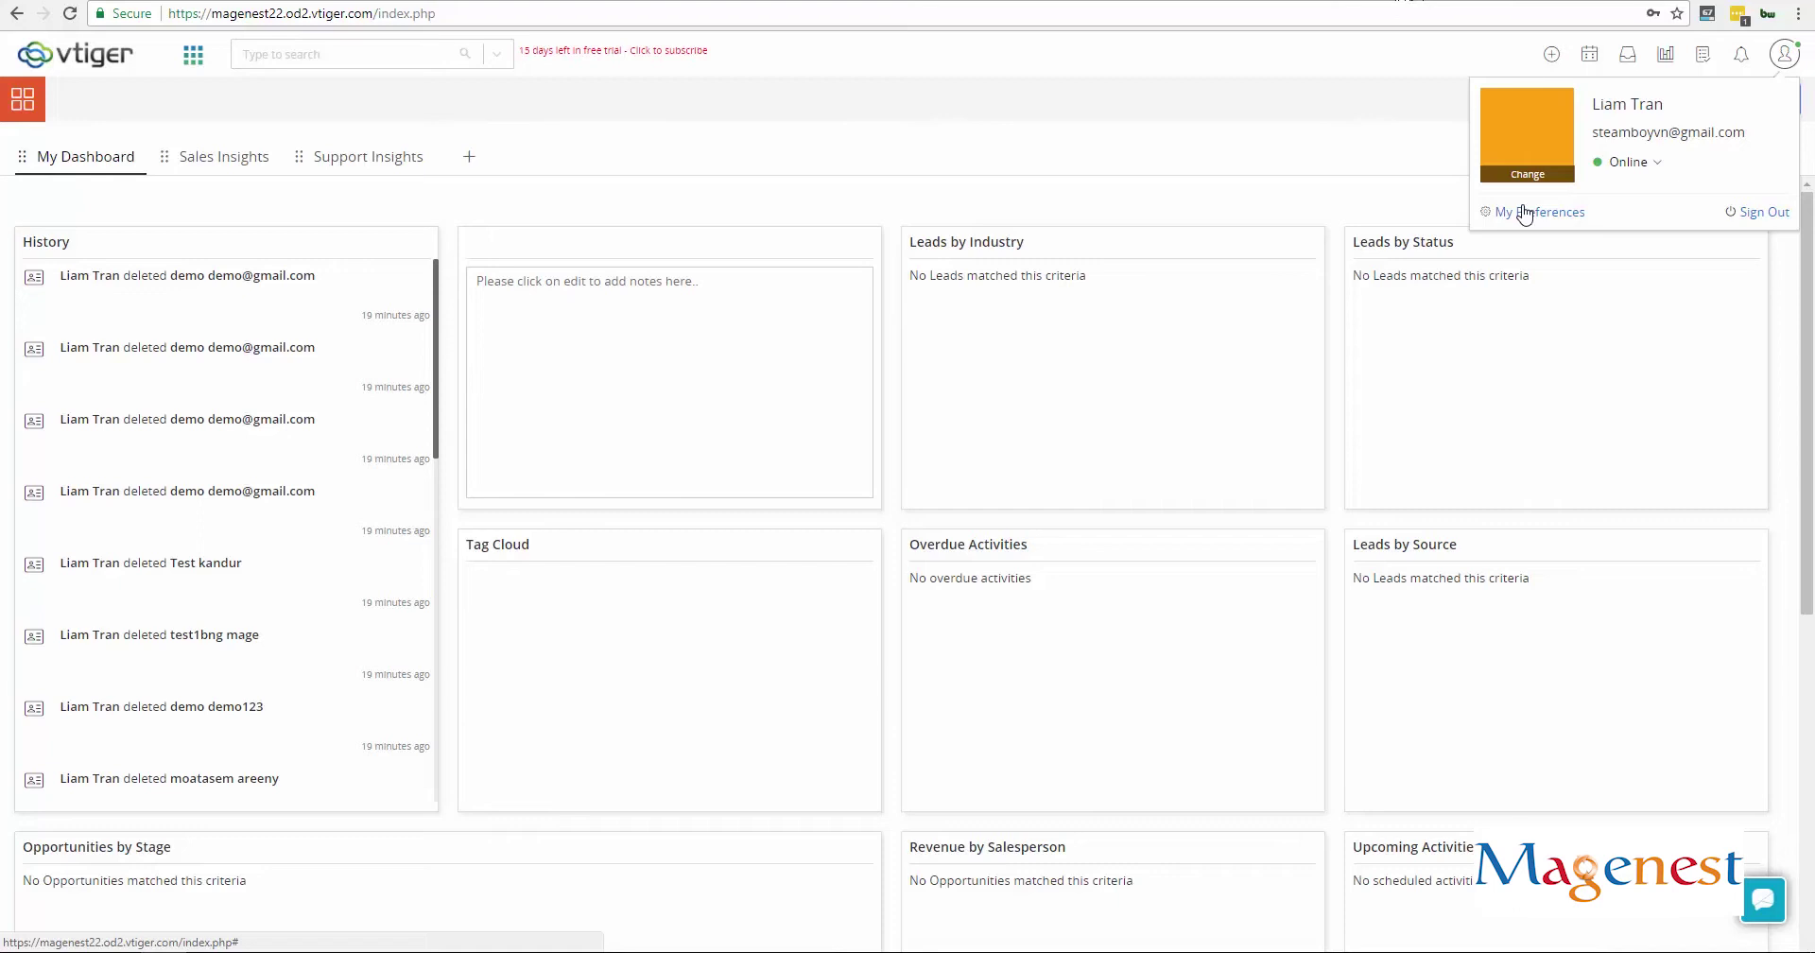
left_click(1524, 214)
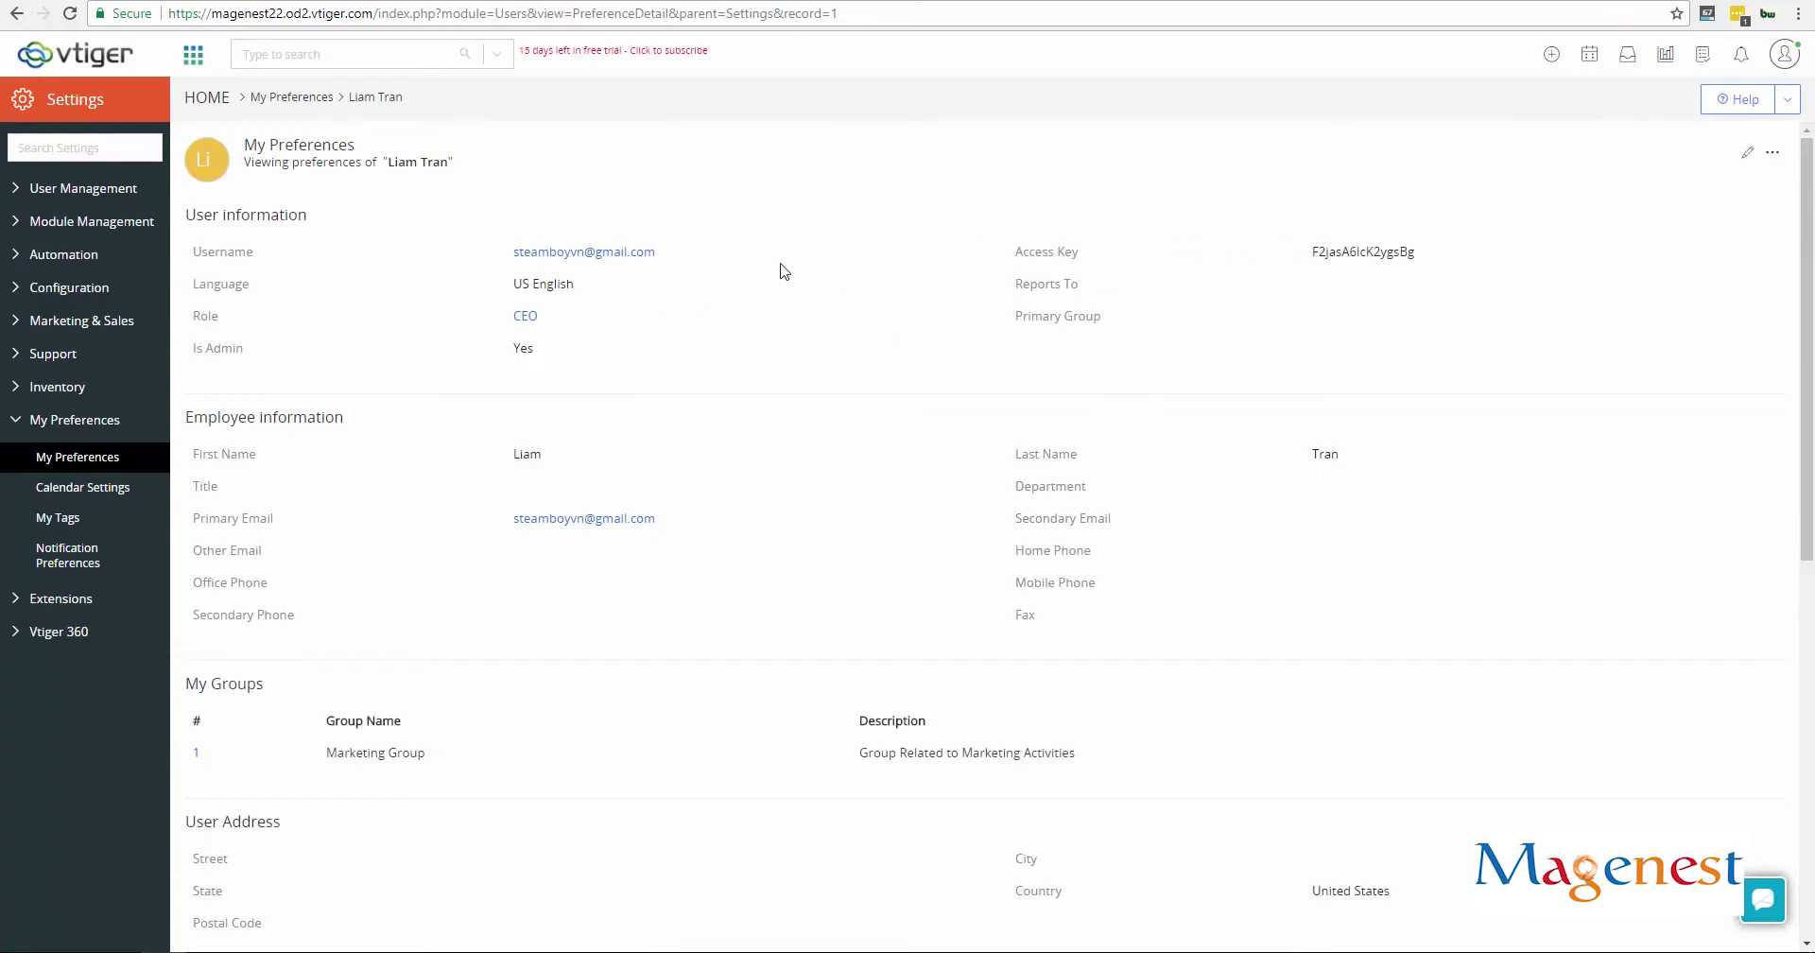
left_click_drag(655, 251, 513, 252)
right_click(542, 252)
Paste the Vtiger username and access key into Magento's Username and Access Key fields.
left_click(588, 266)
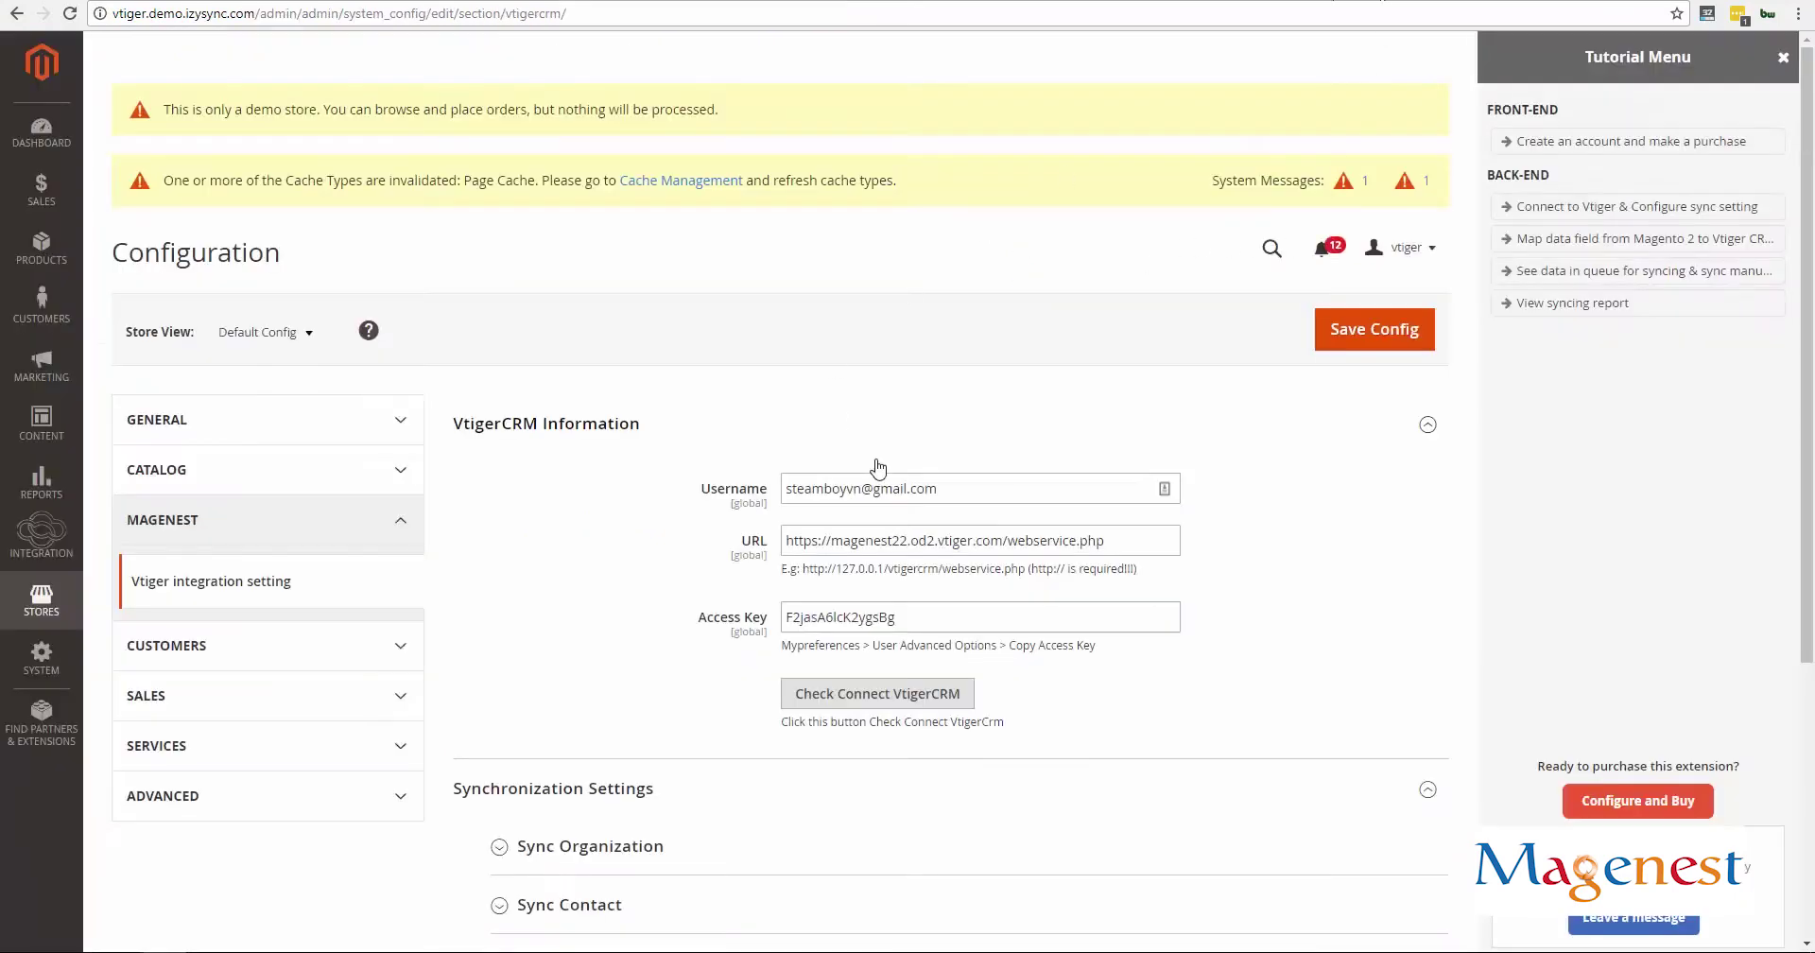
key("ctrl+v")
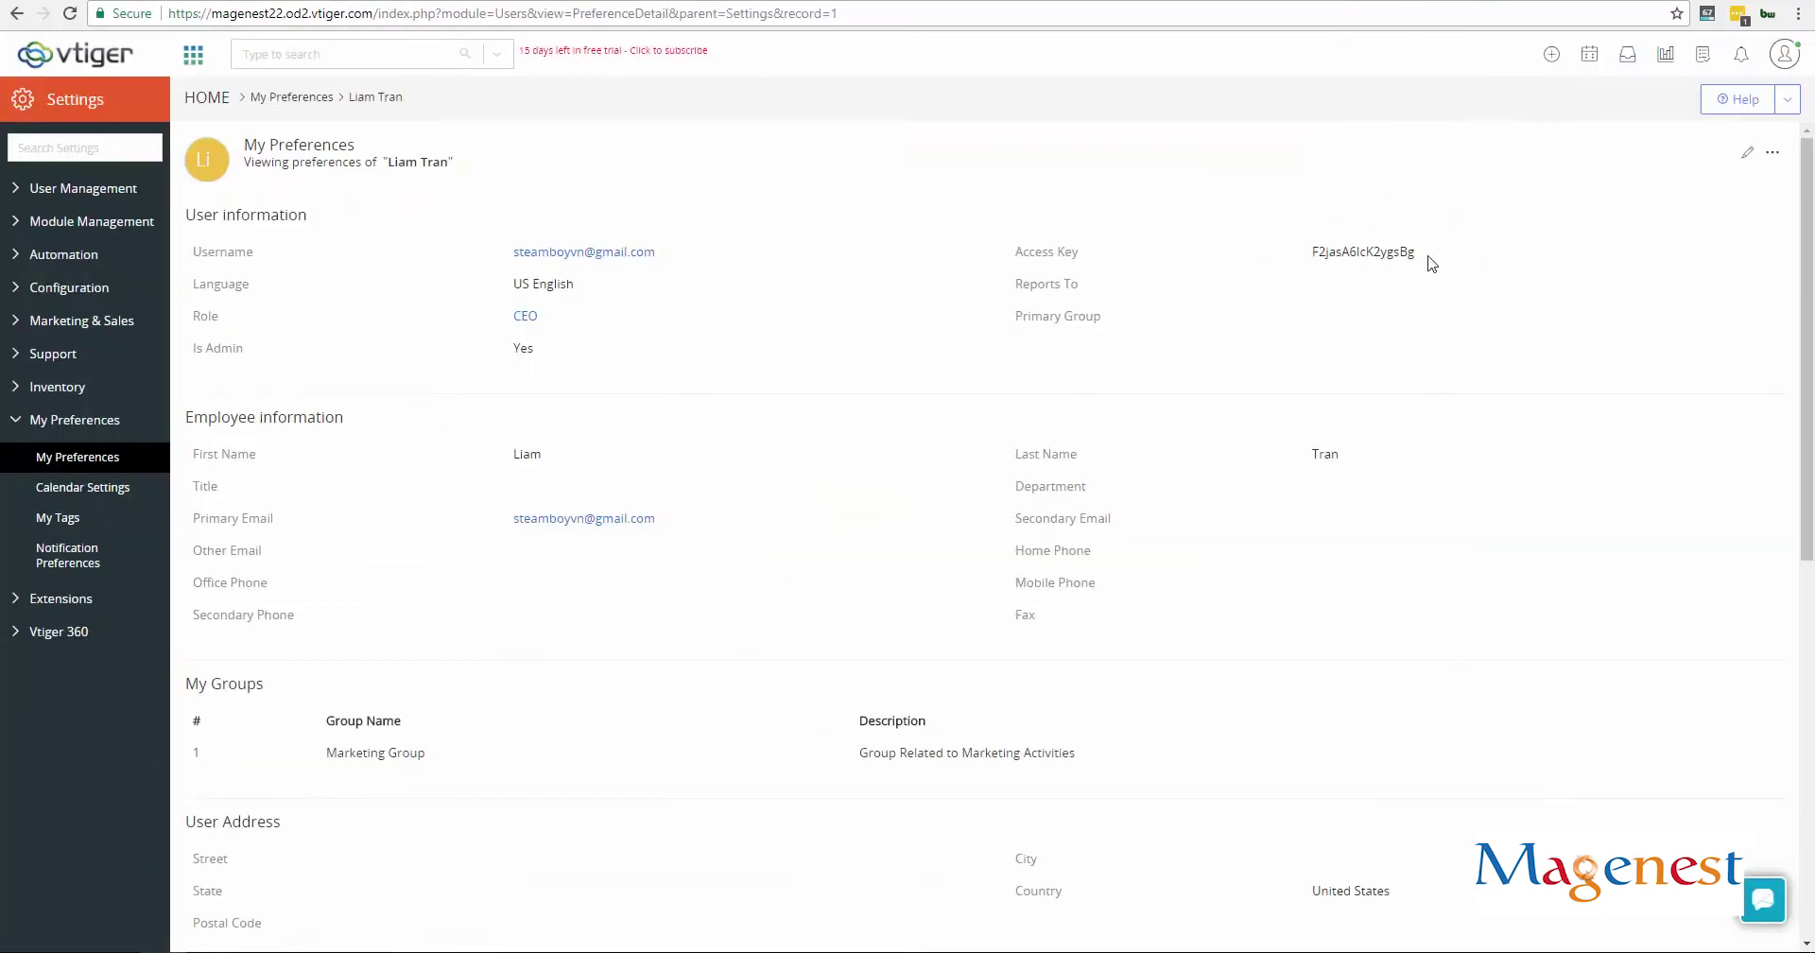
left_click_drag(1399, 253, 1317, 253)
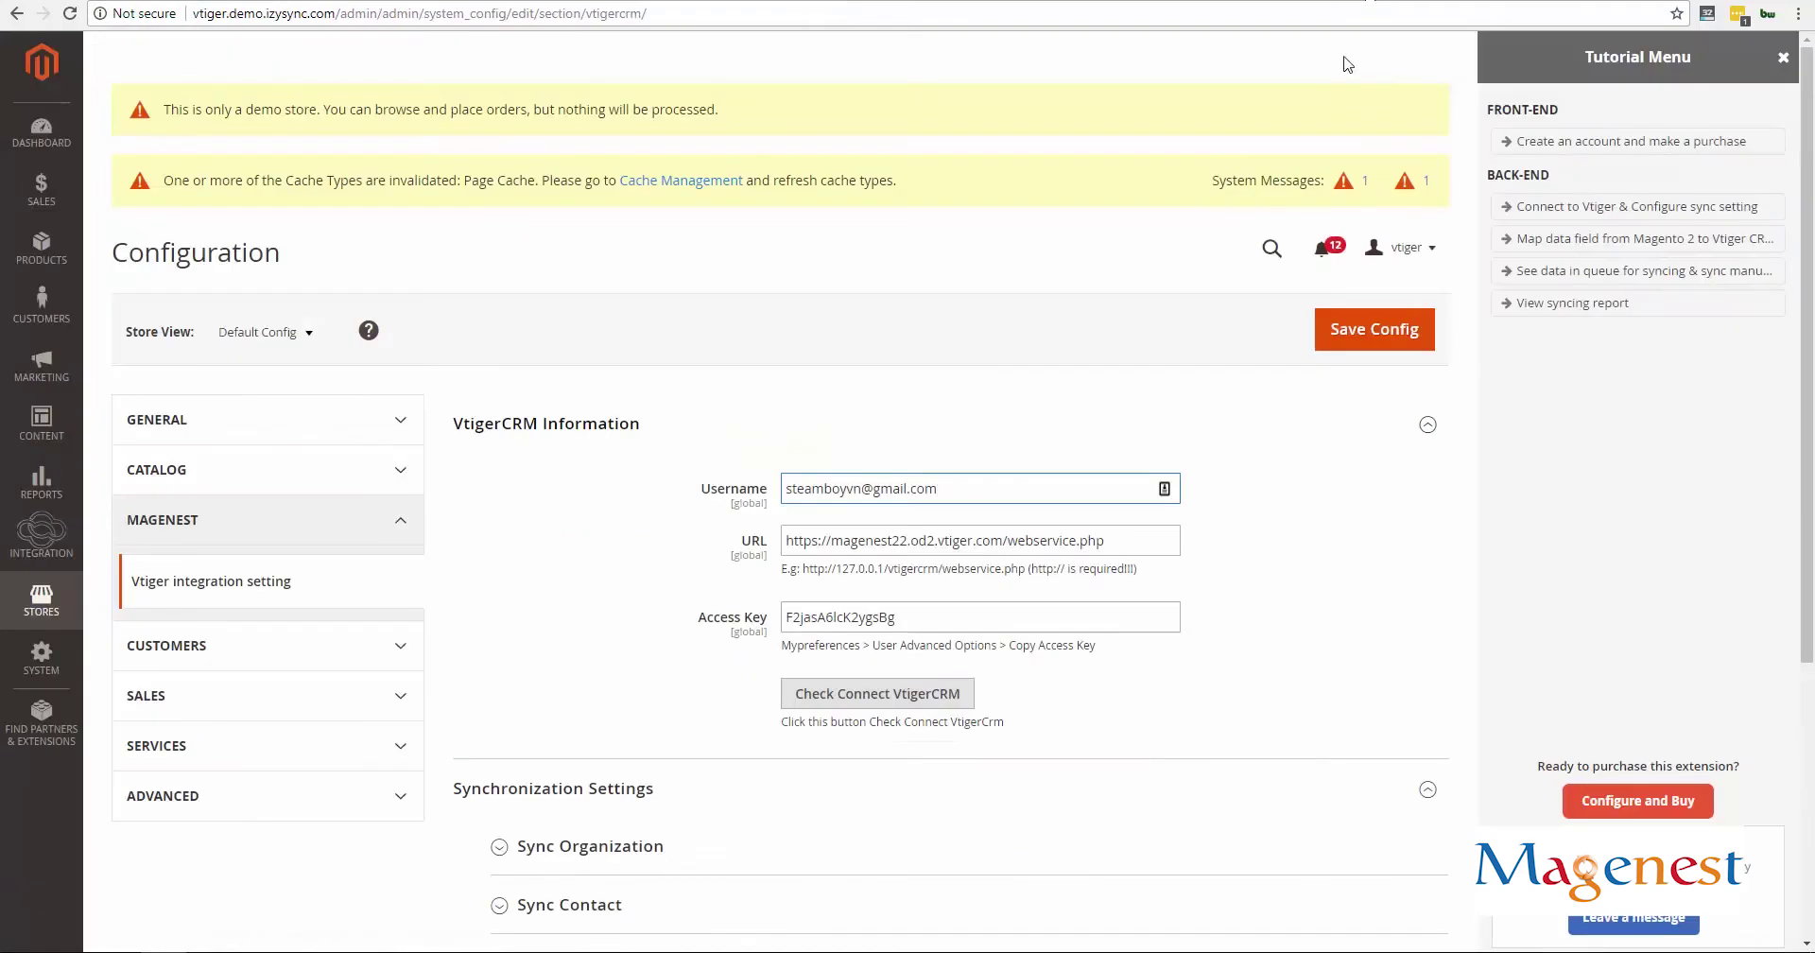
key("Tab")
key("ctrl+v")
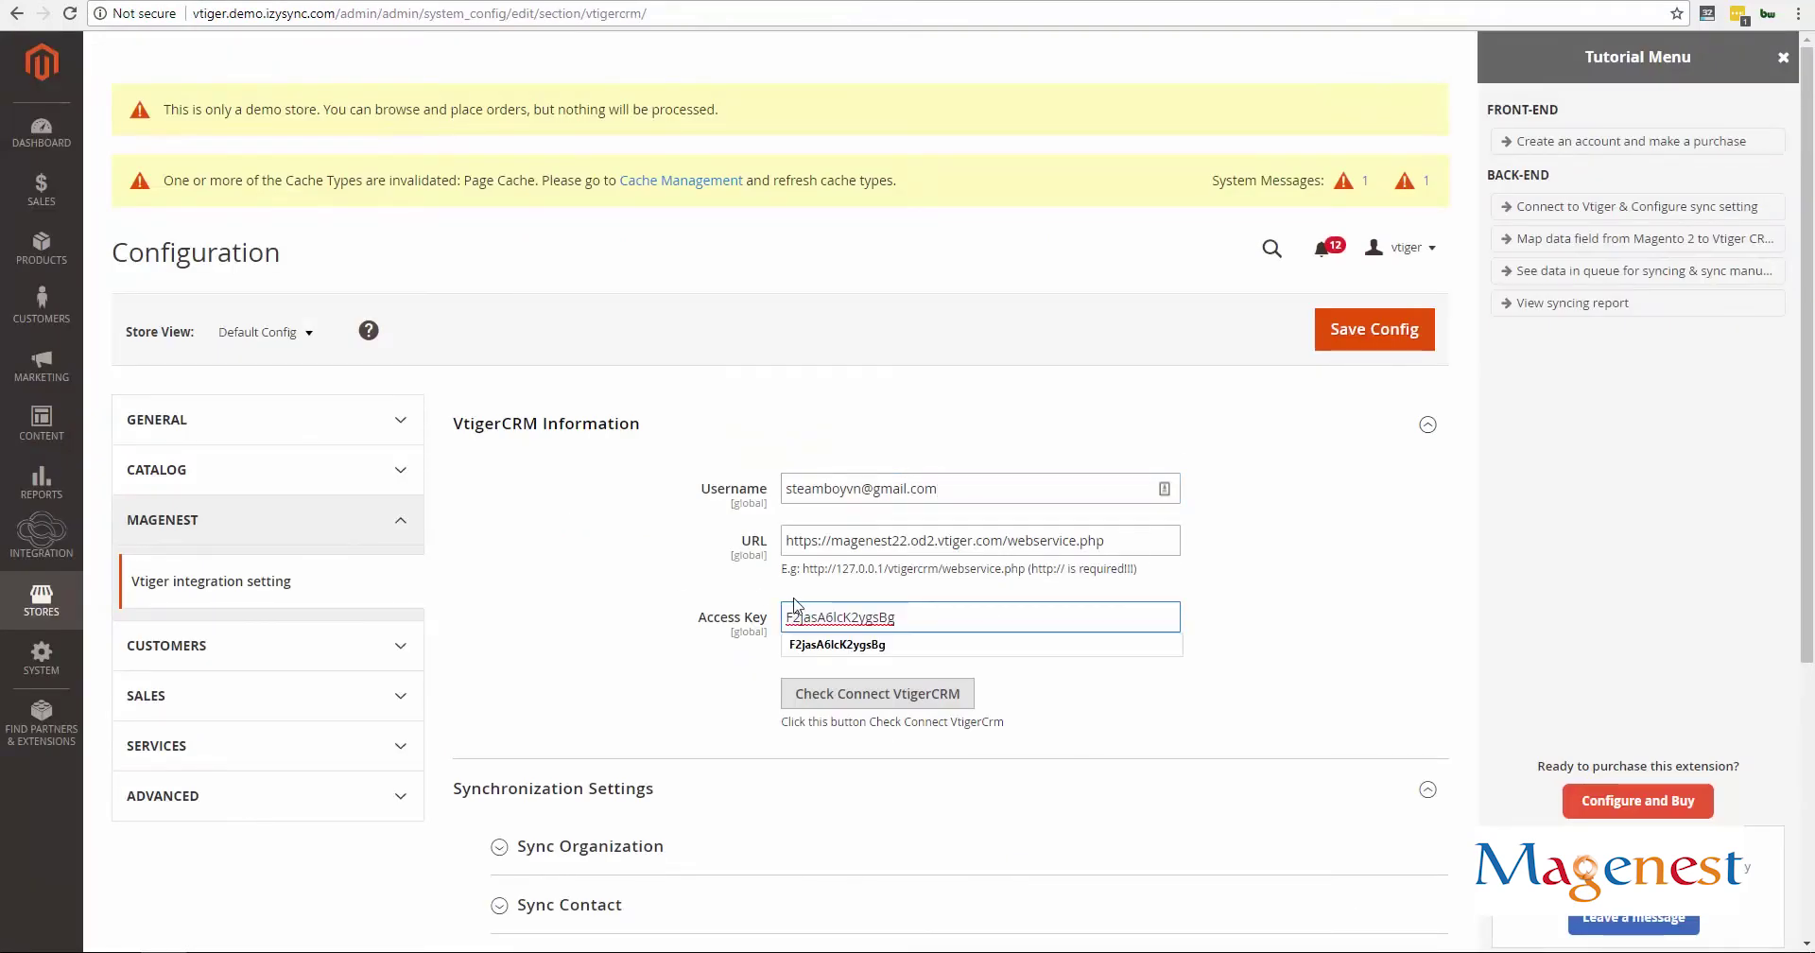
left_click(662, 666)
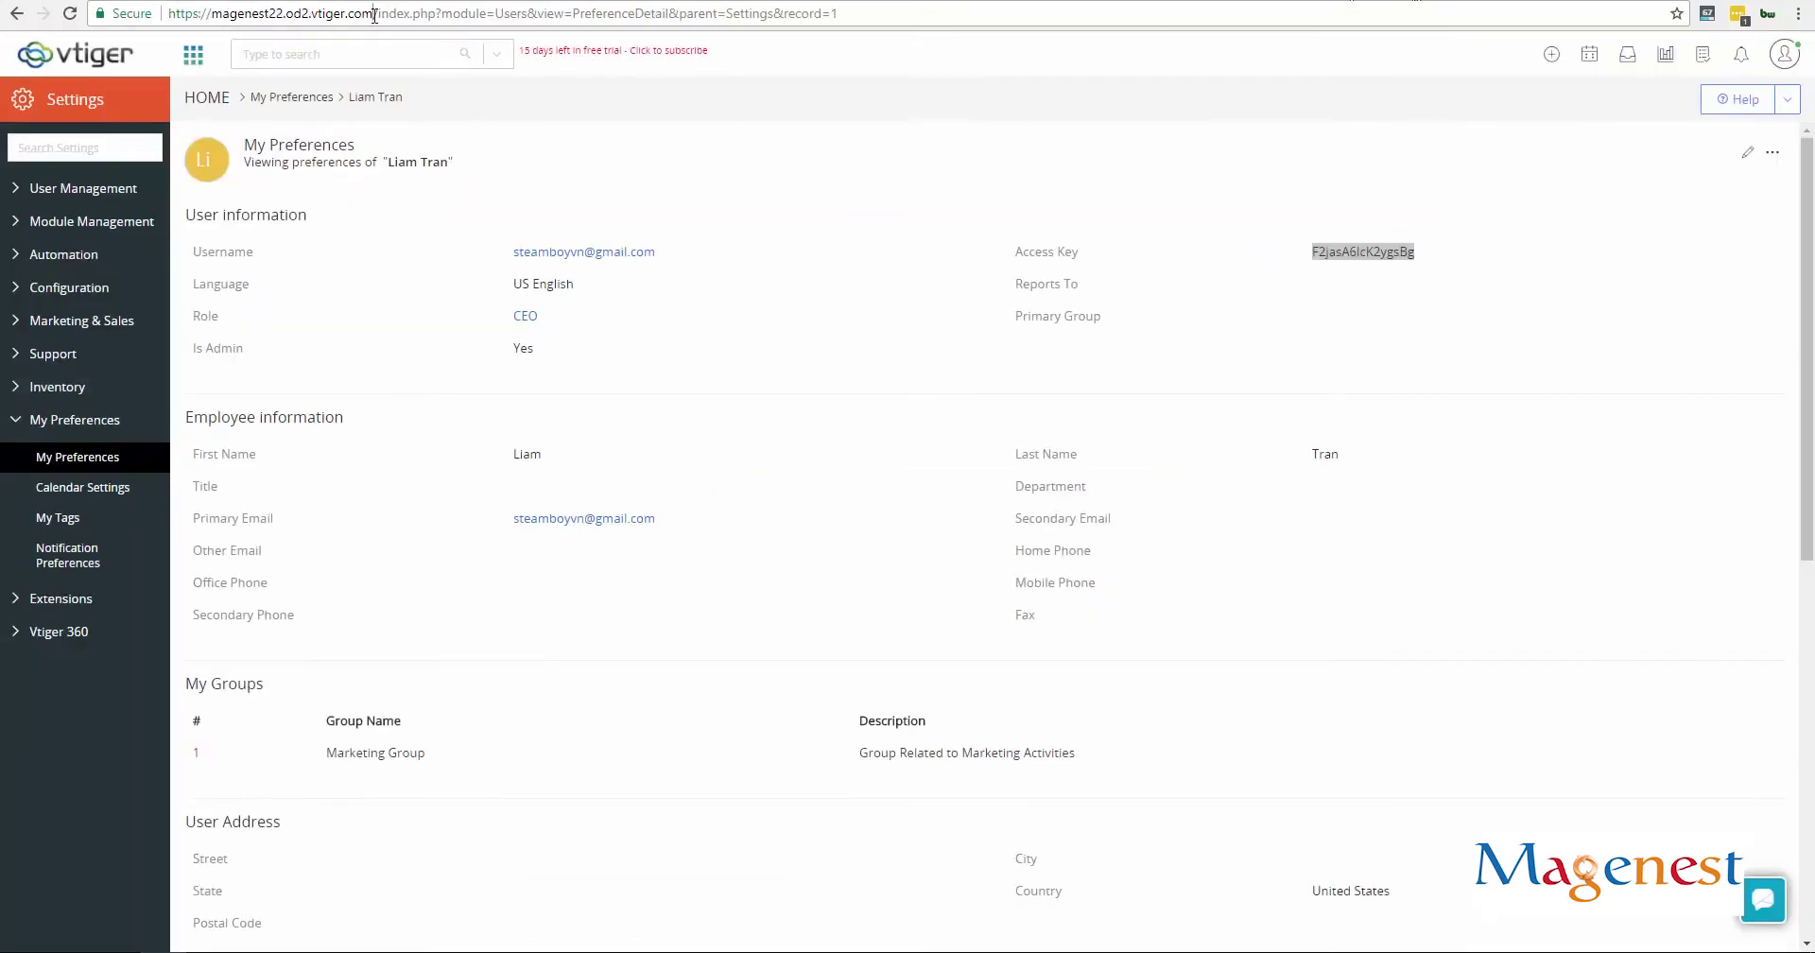
Set the Vtiger URL to the instance address ending in /webservice.php.
left_click_drag(374, 13, 168, 13)
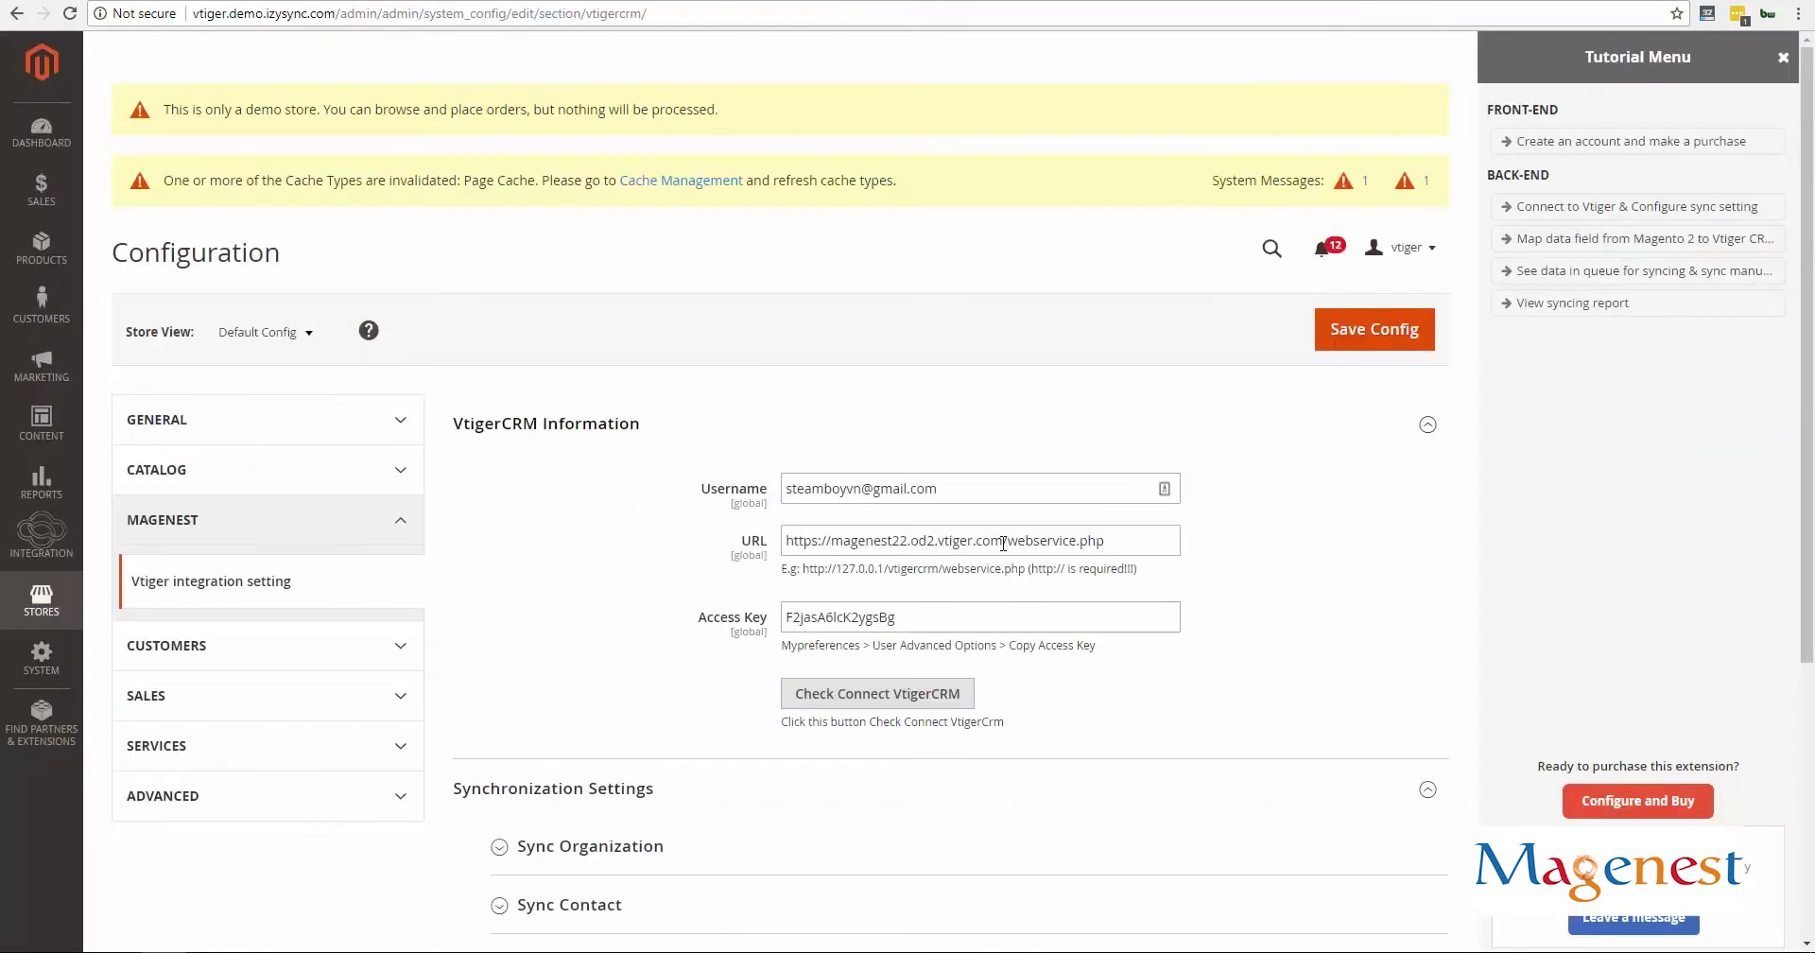
left_click_drag(1003, 543, 664, 515)
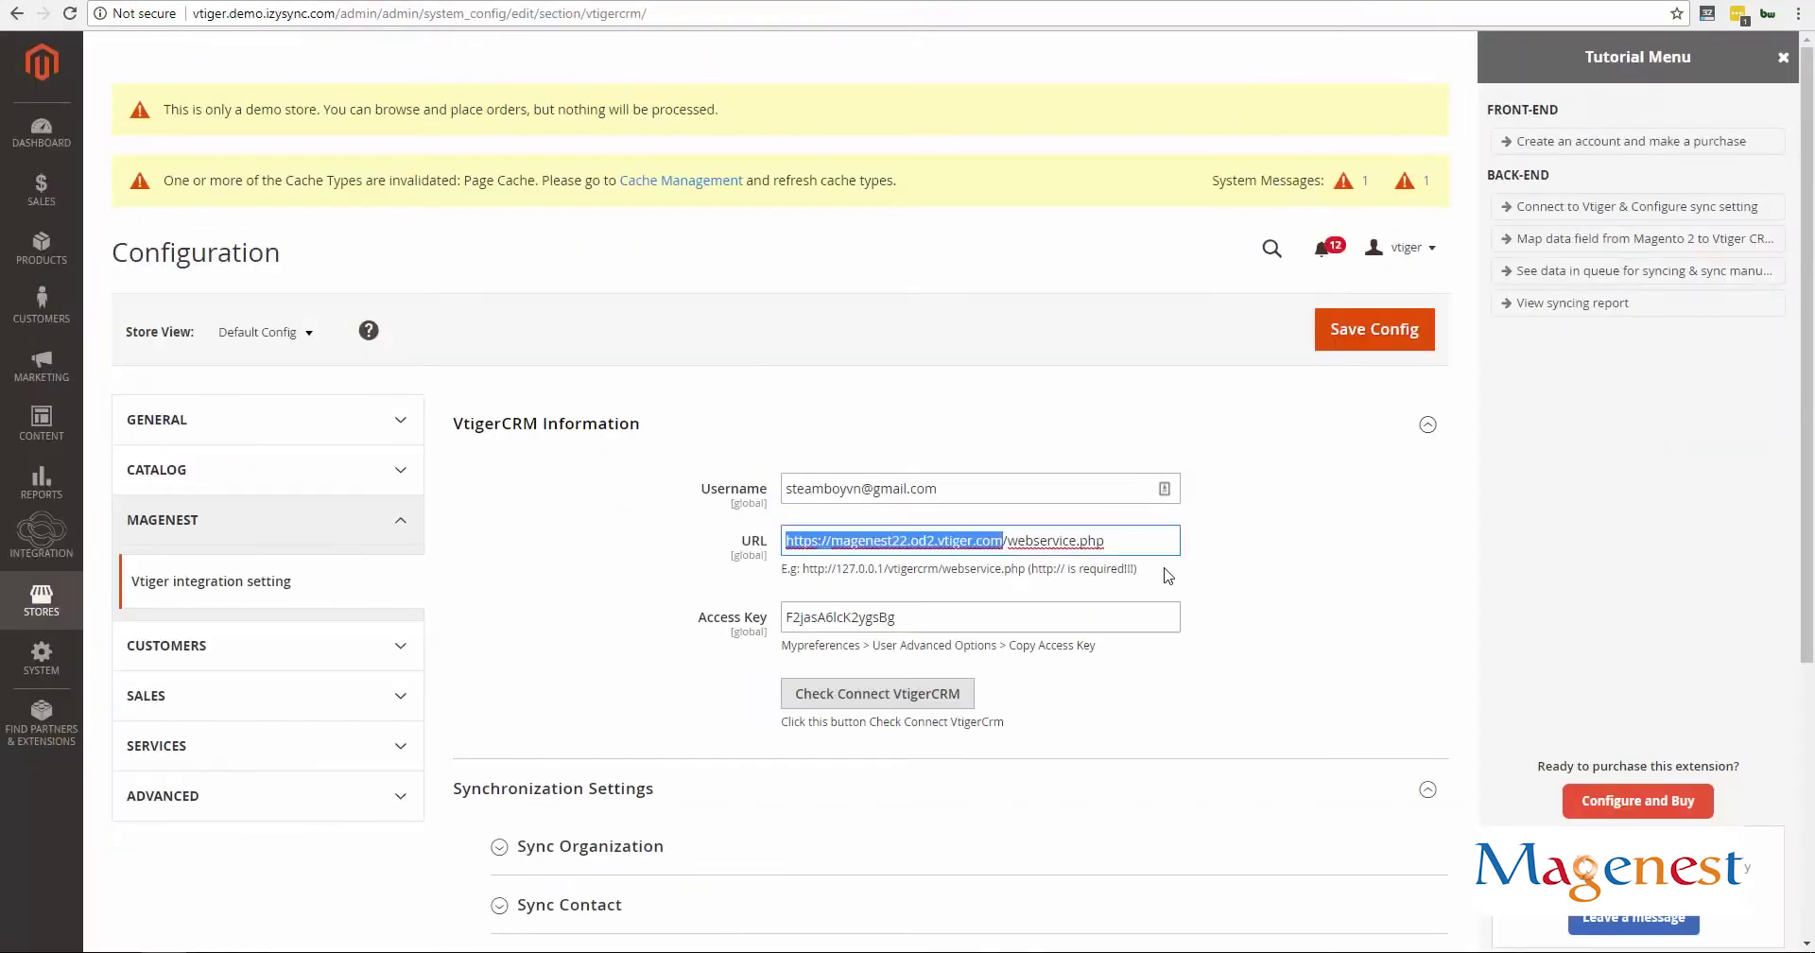
key("ctrl+a")
key("Down")
type("we")
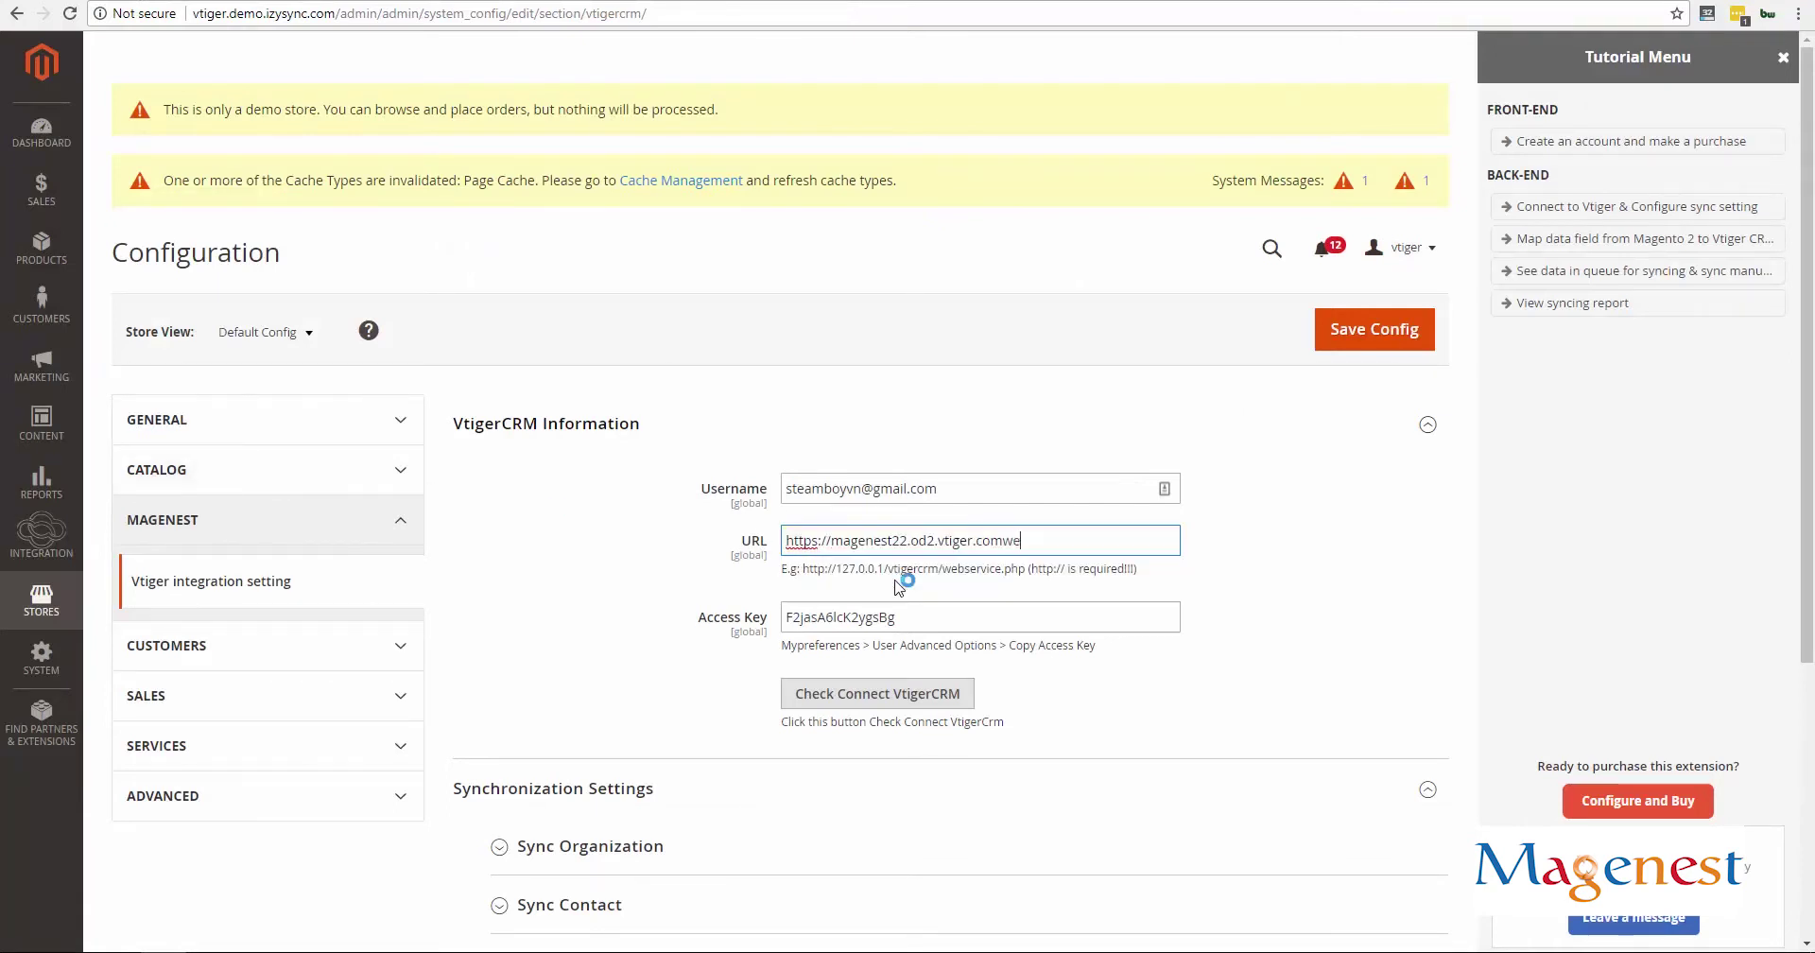
key("Down")
key("Return")
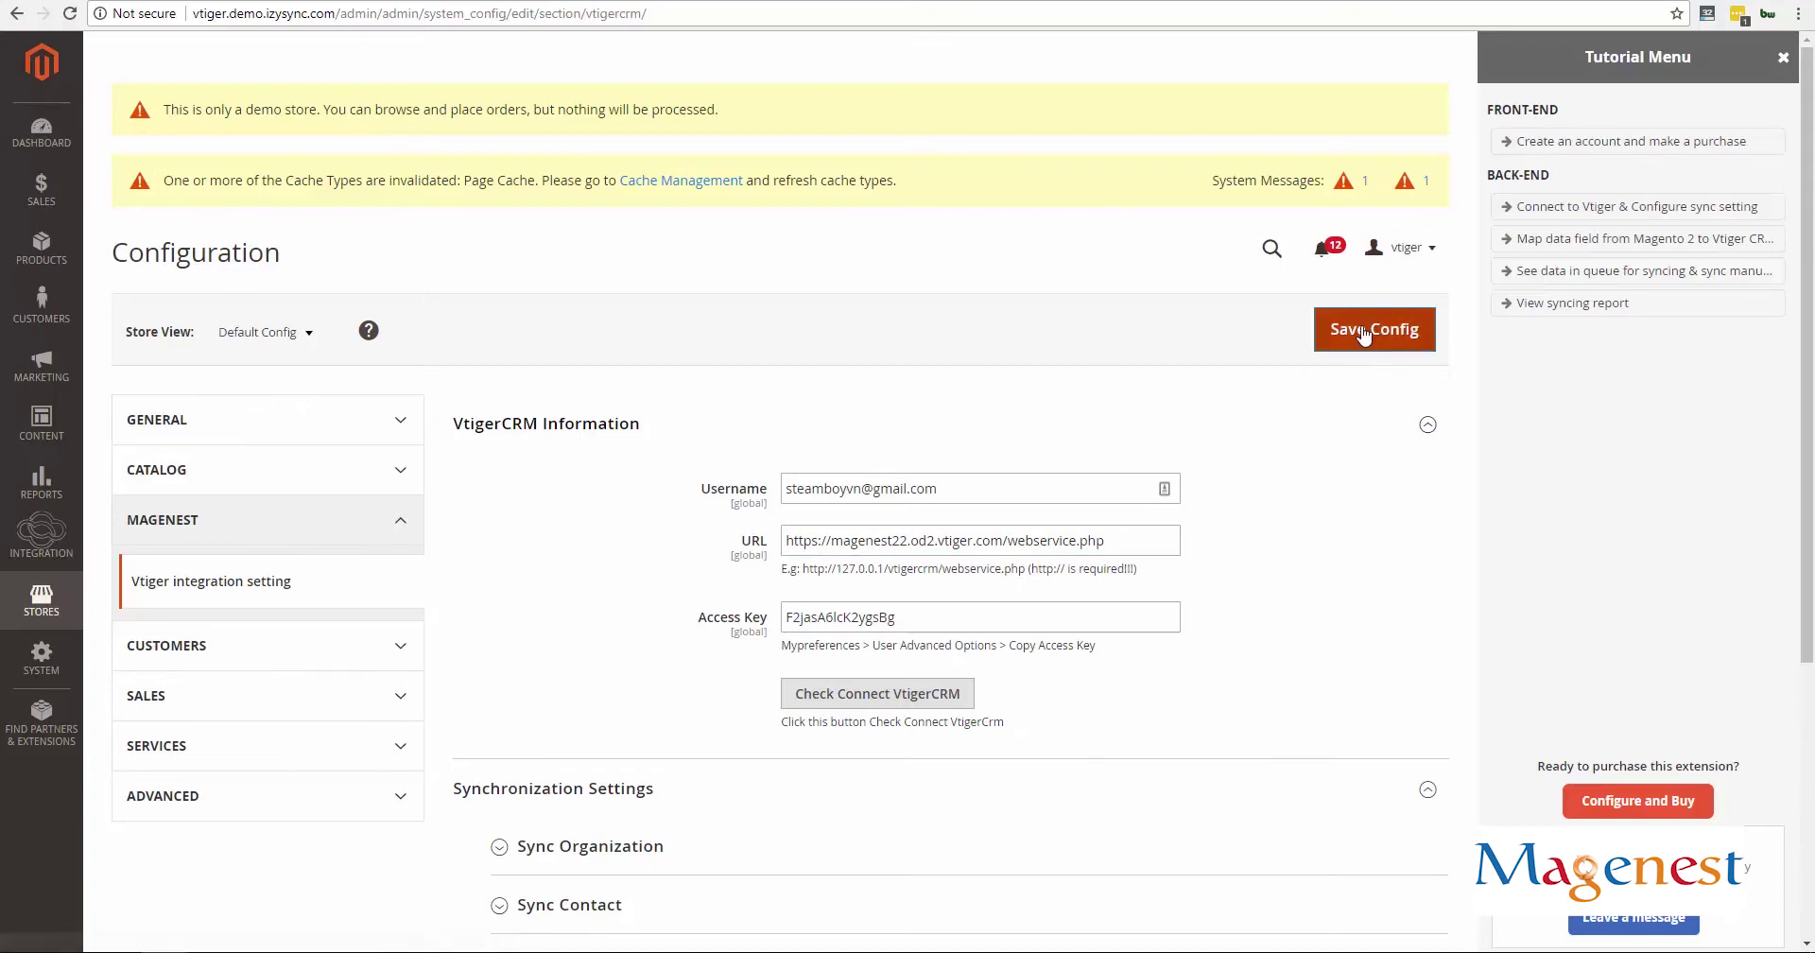
Save the Vtiger connection configuration and go to the field mappings list.
left_click(1374, 328)
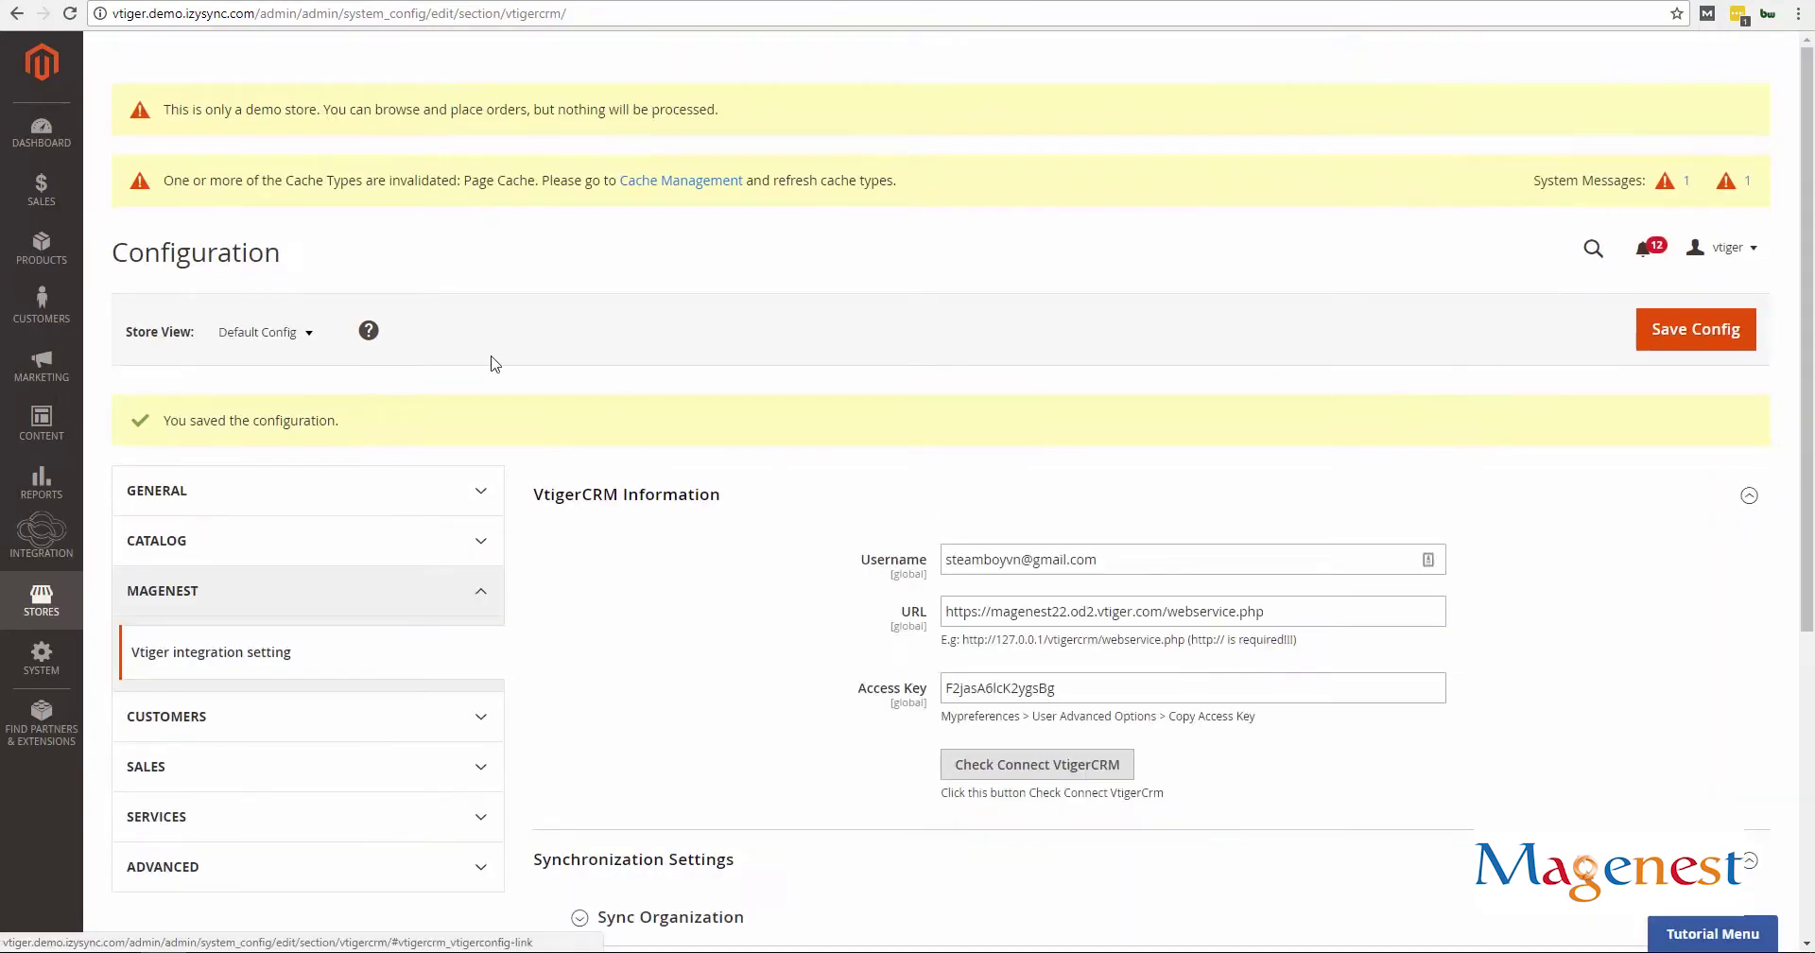
left_click(42, 533)
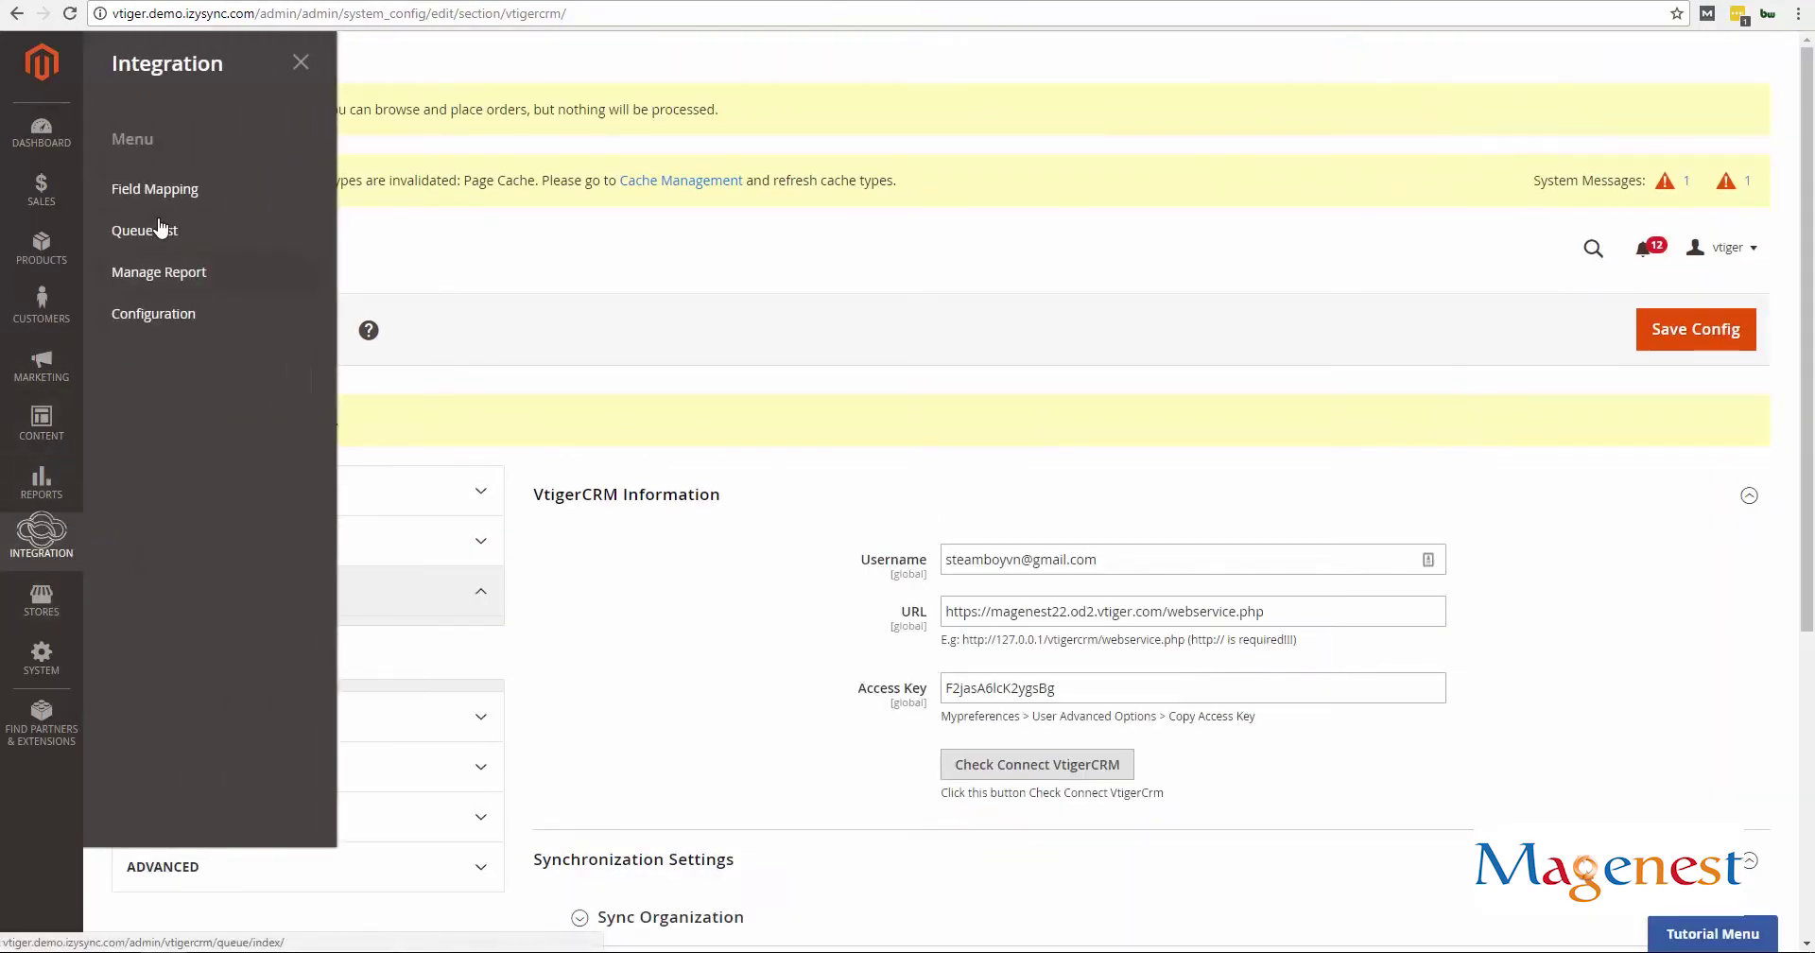
left_click(170, 205)
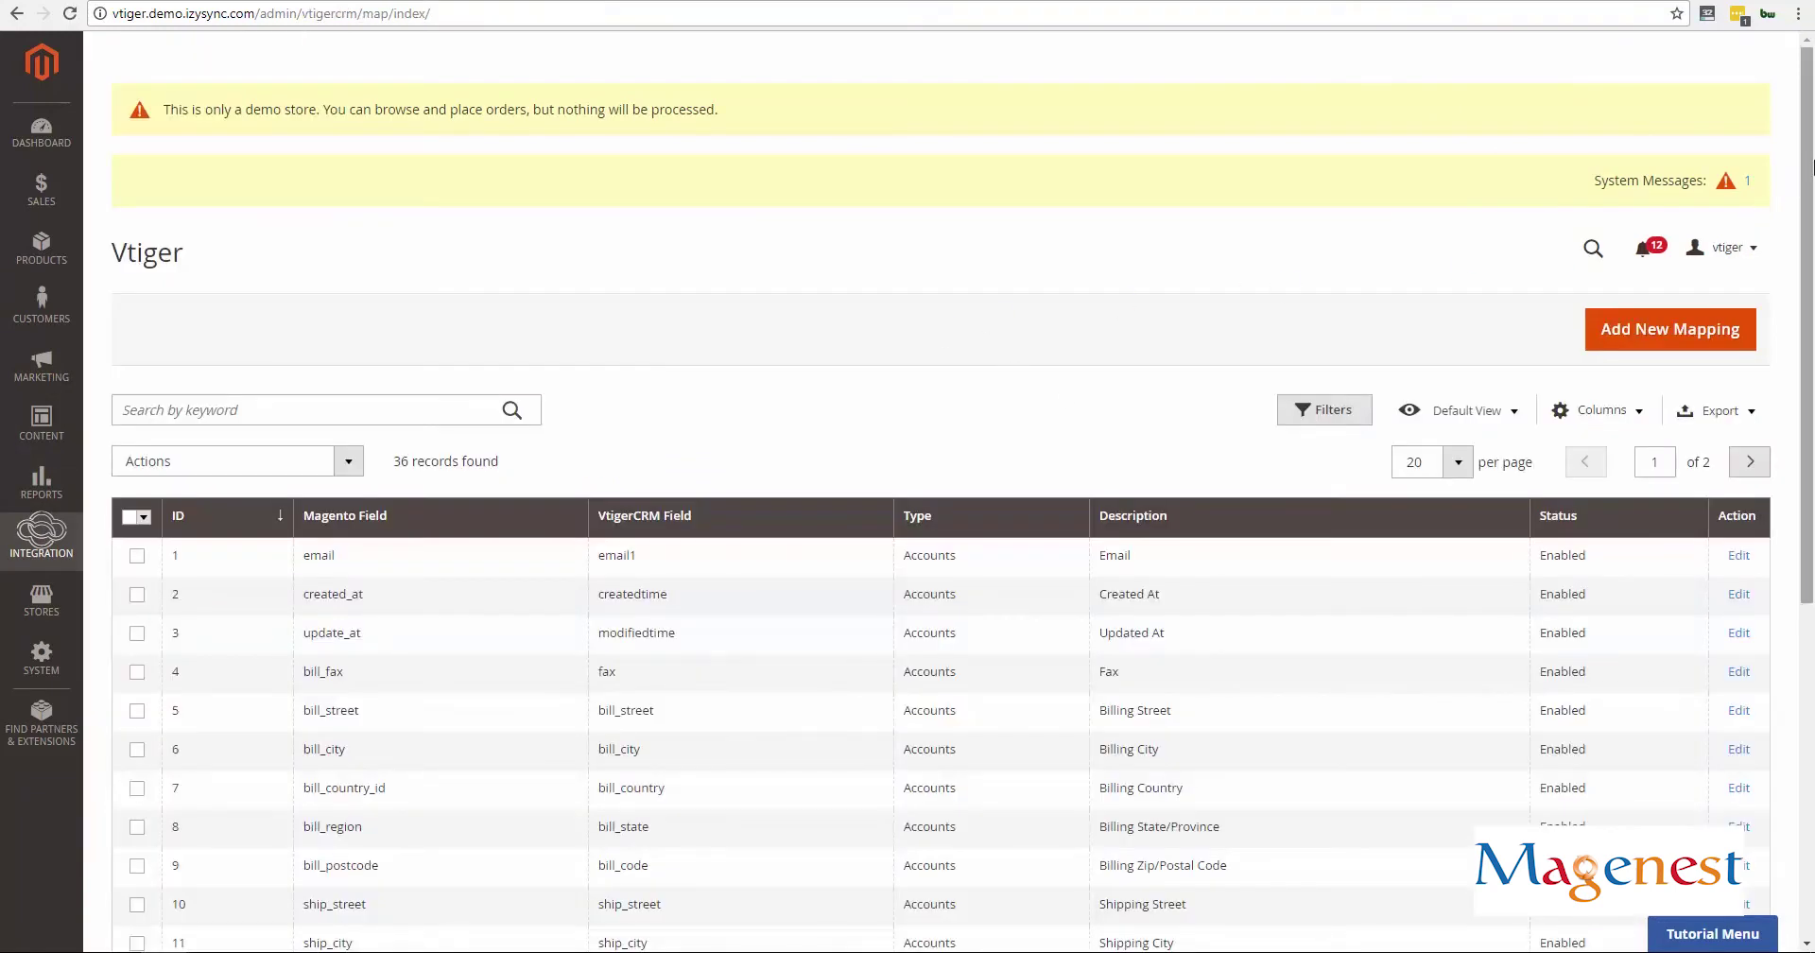
left_click_drag(1810, 173, 1812, 279)
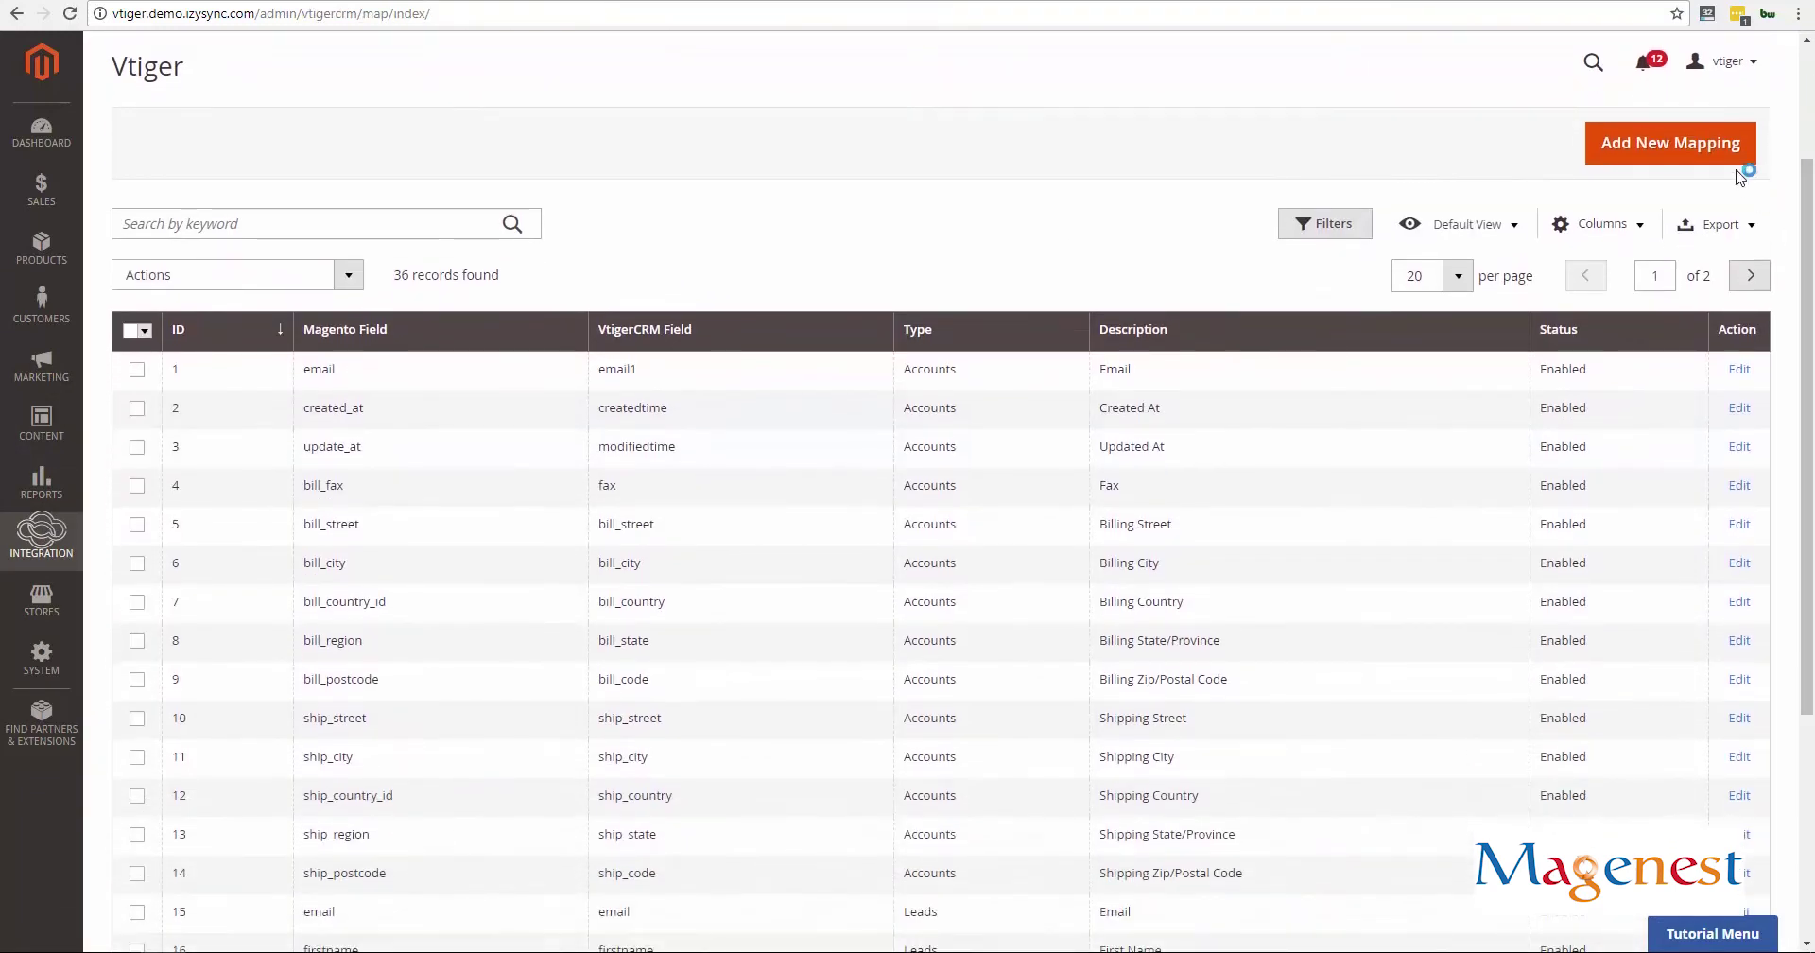
Add and save a Contacts mapping from Magento Last name to Vtiger Last Name.
left_click(1714, 151)
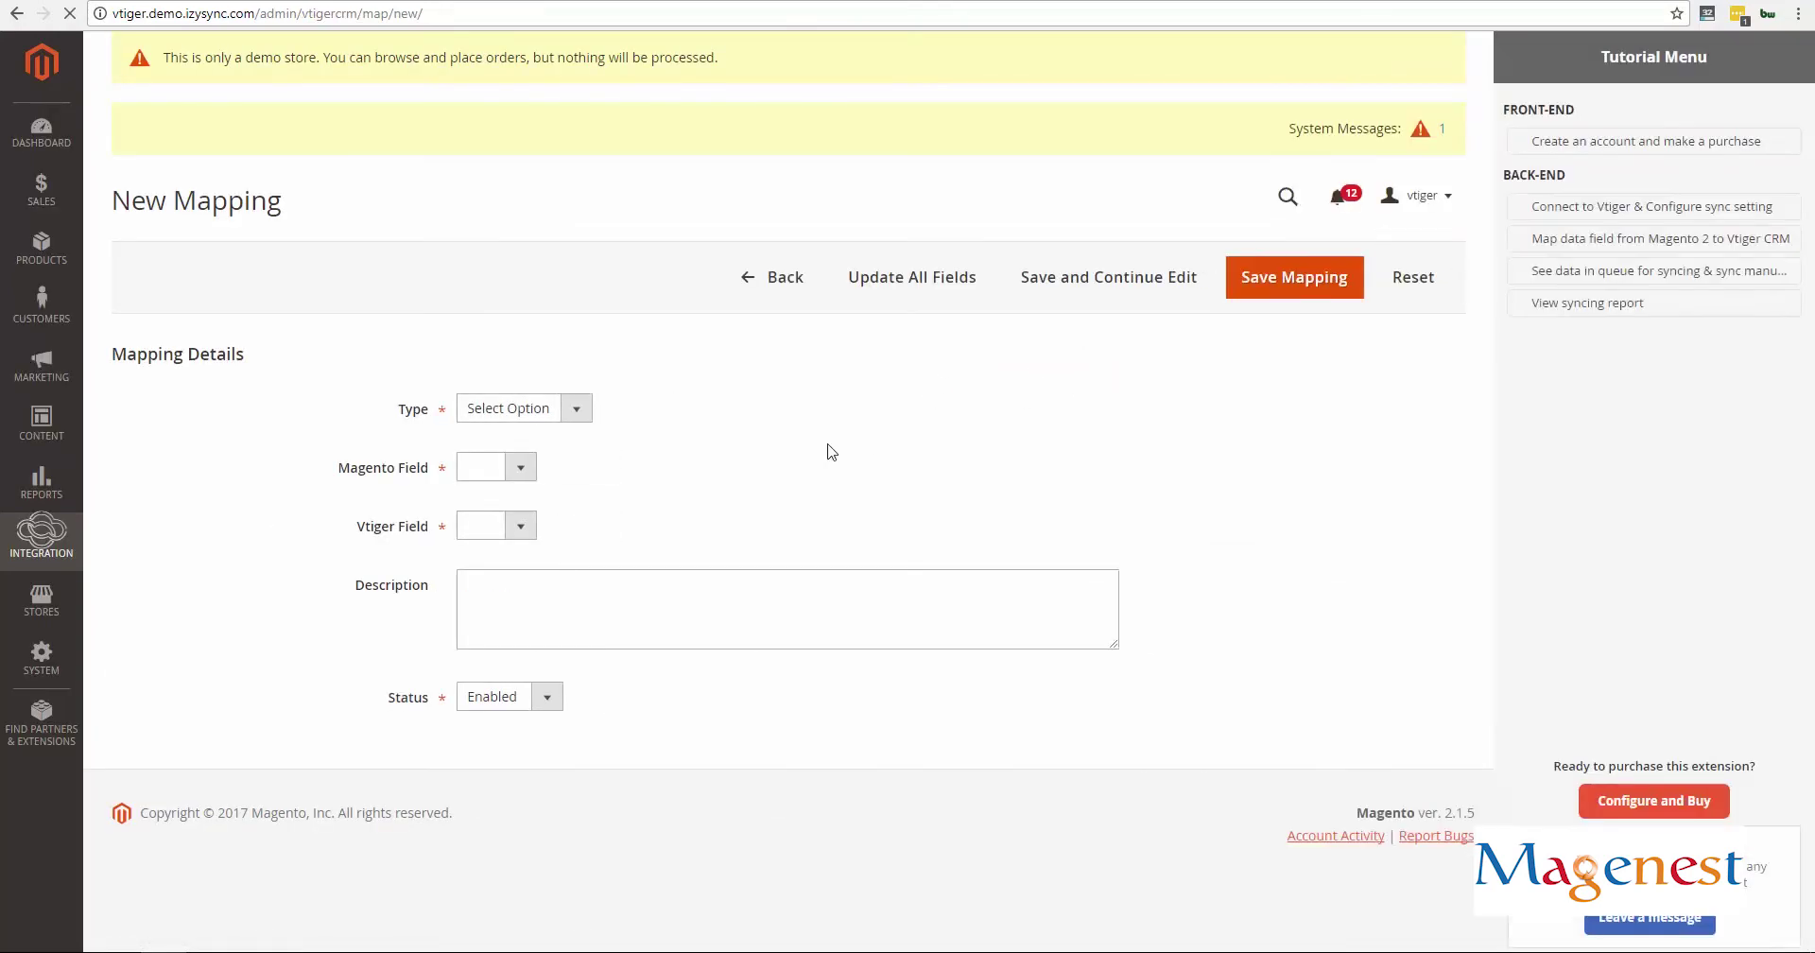
left_click(626, 463)
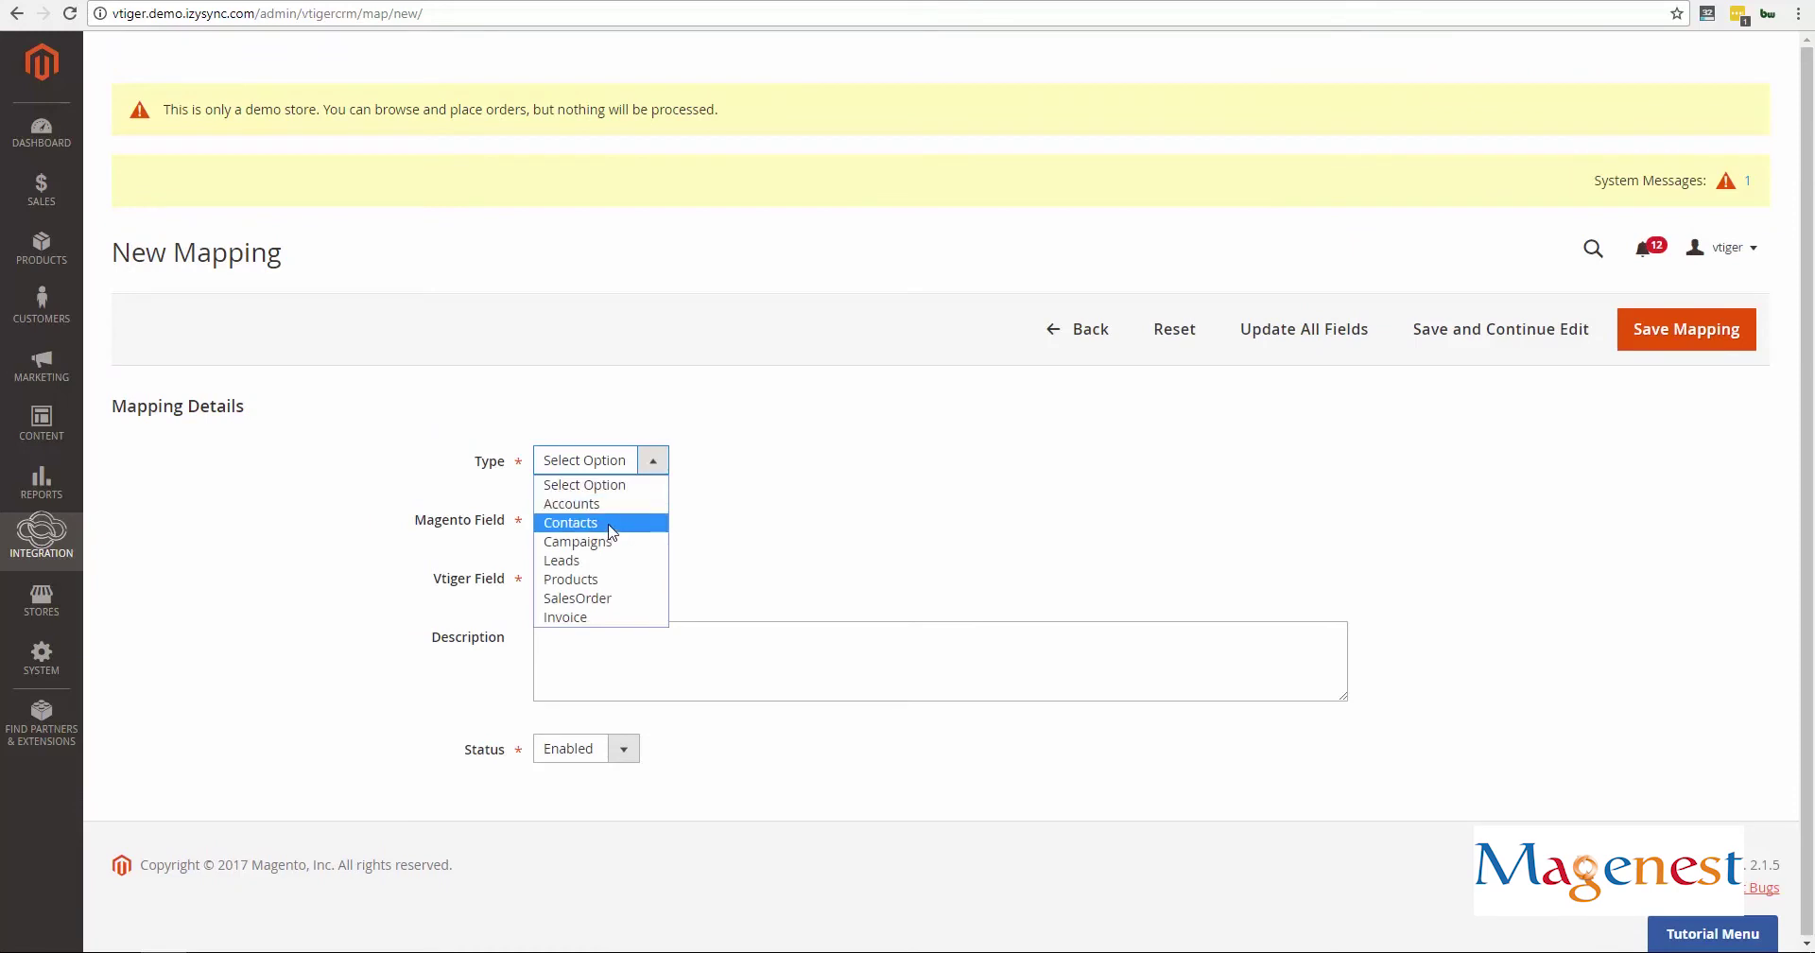
left_click(610, 523)
left_click(636, 522)
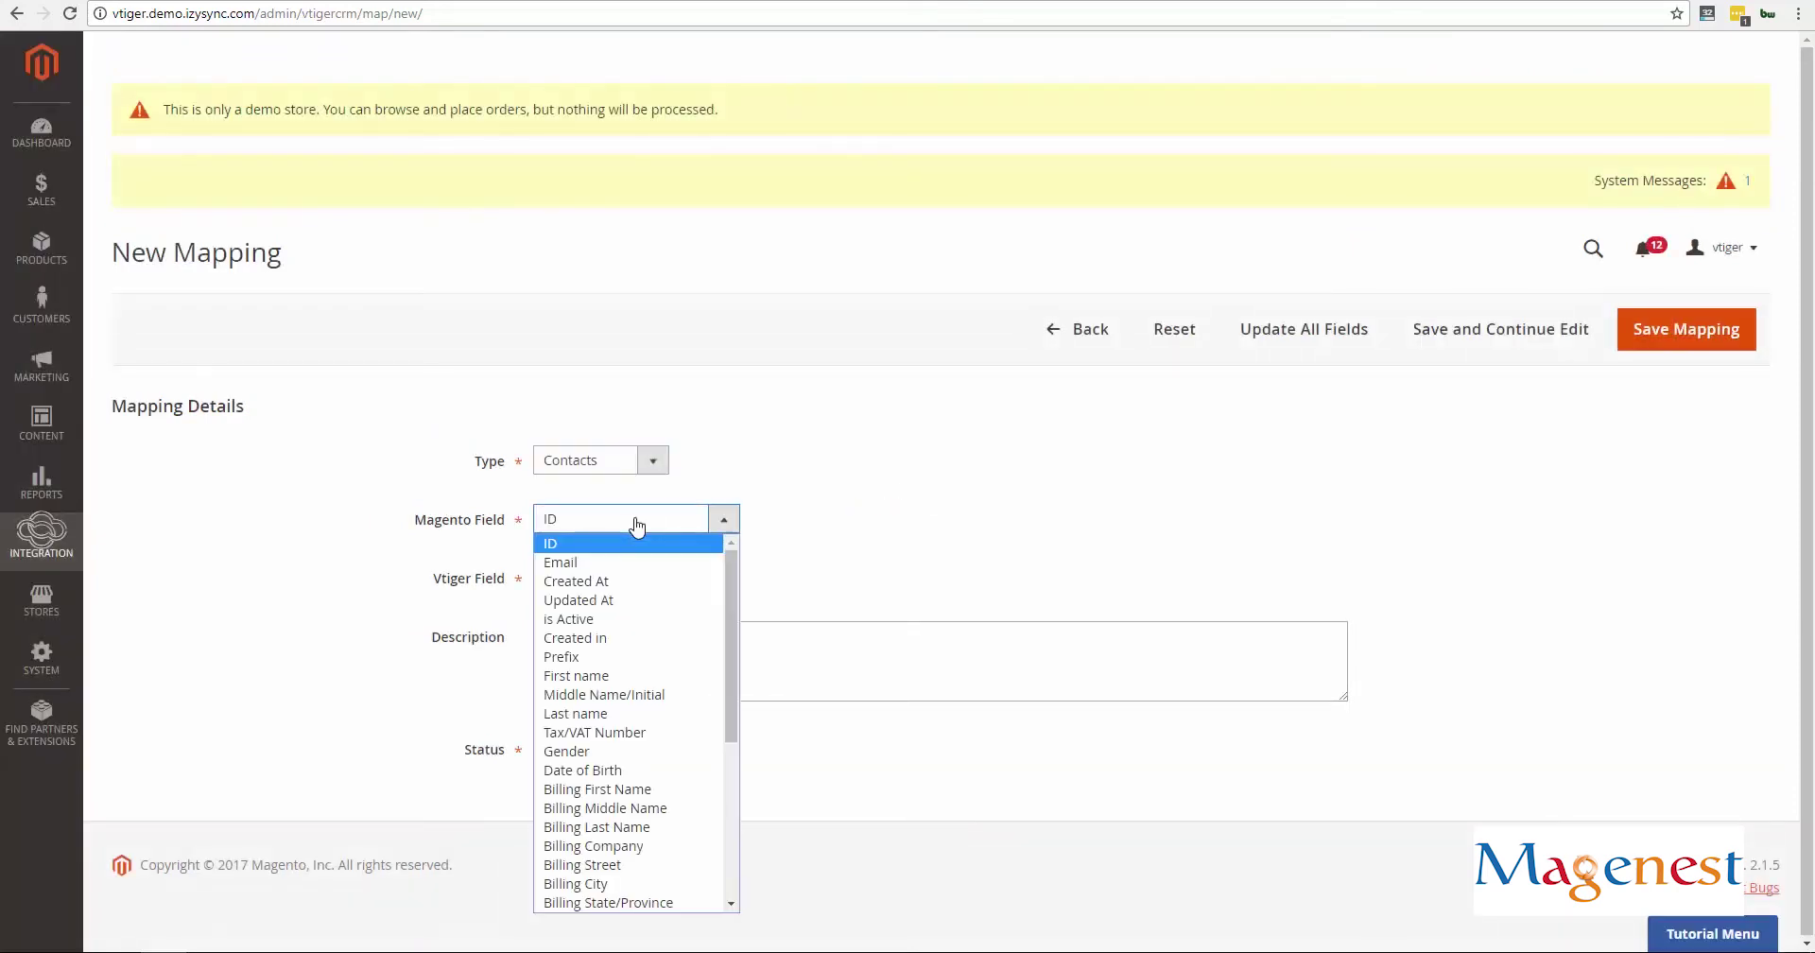
left_click(637, 526)
left_click(624, 522)
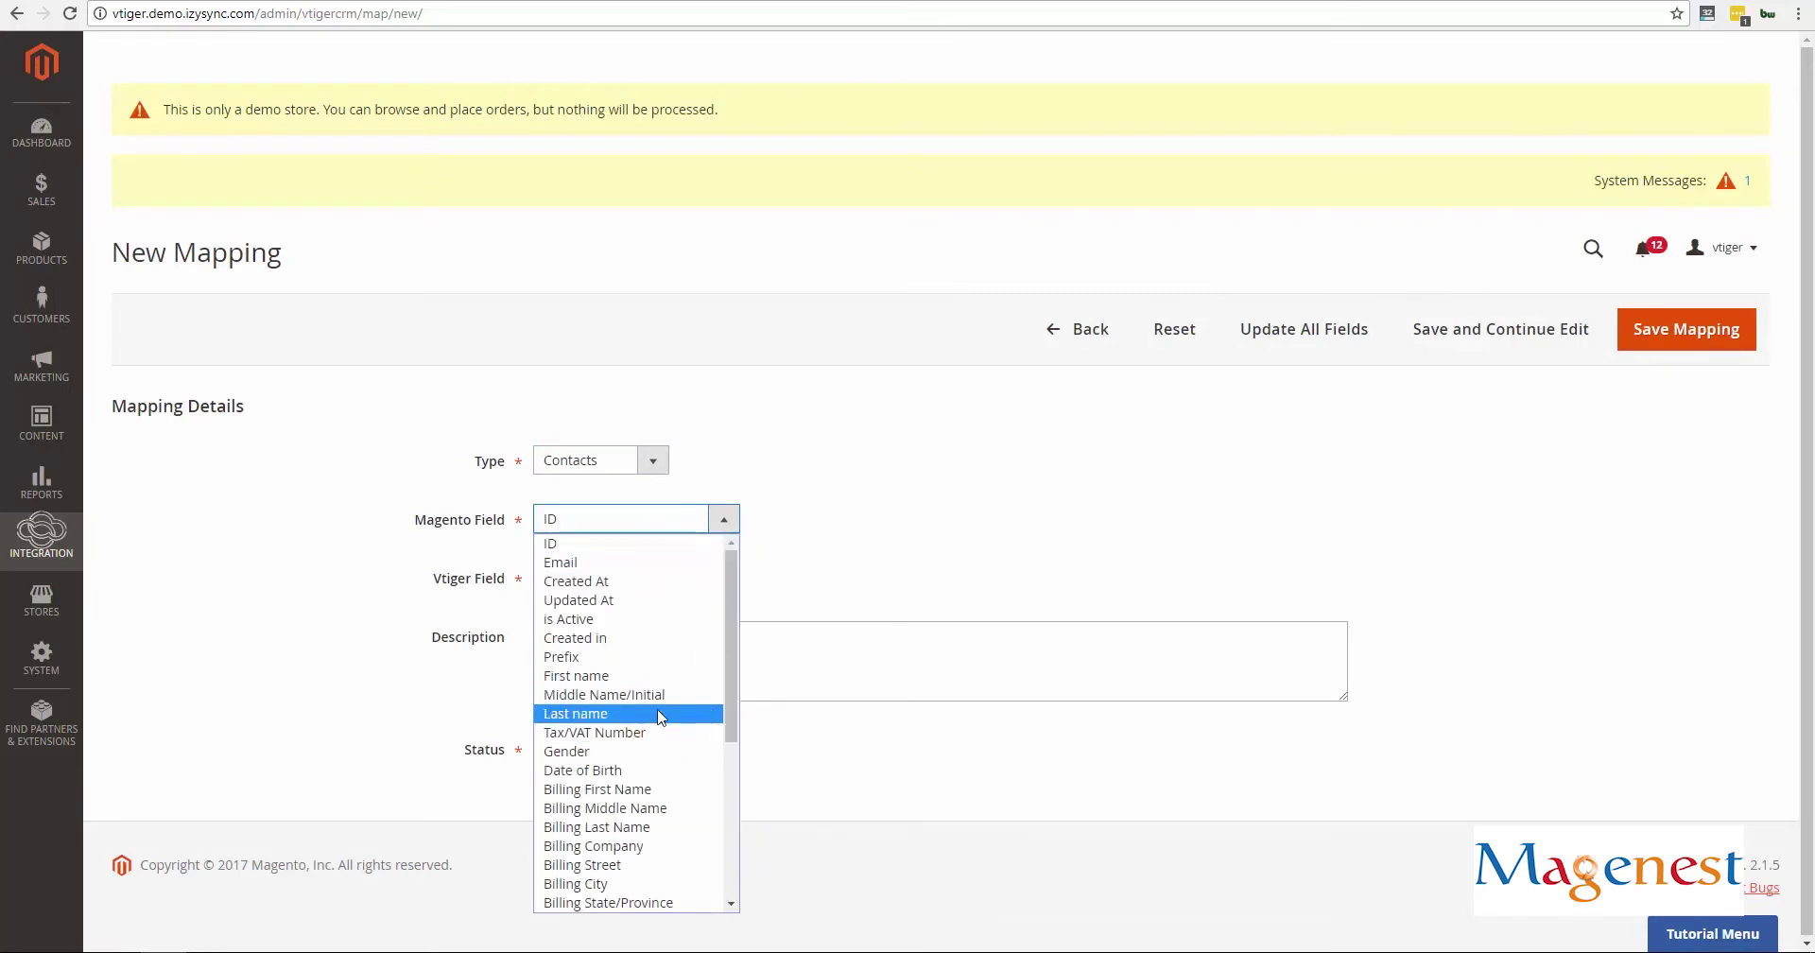
left_click(673, 714)
left_click(660, 578)
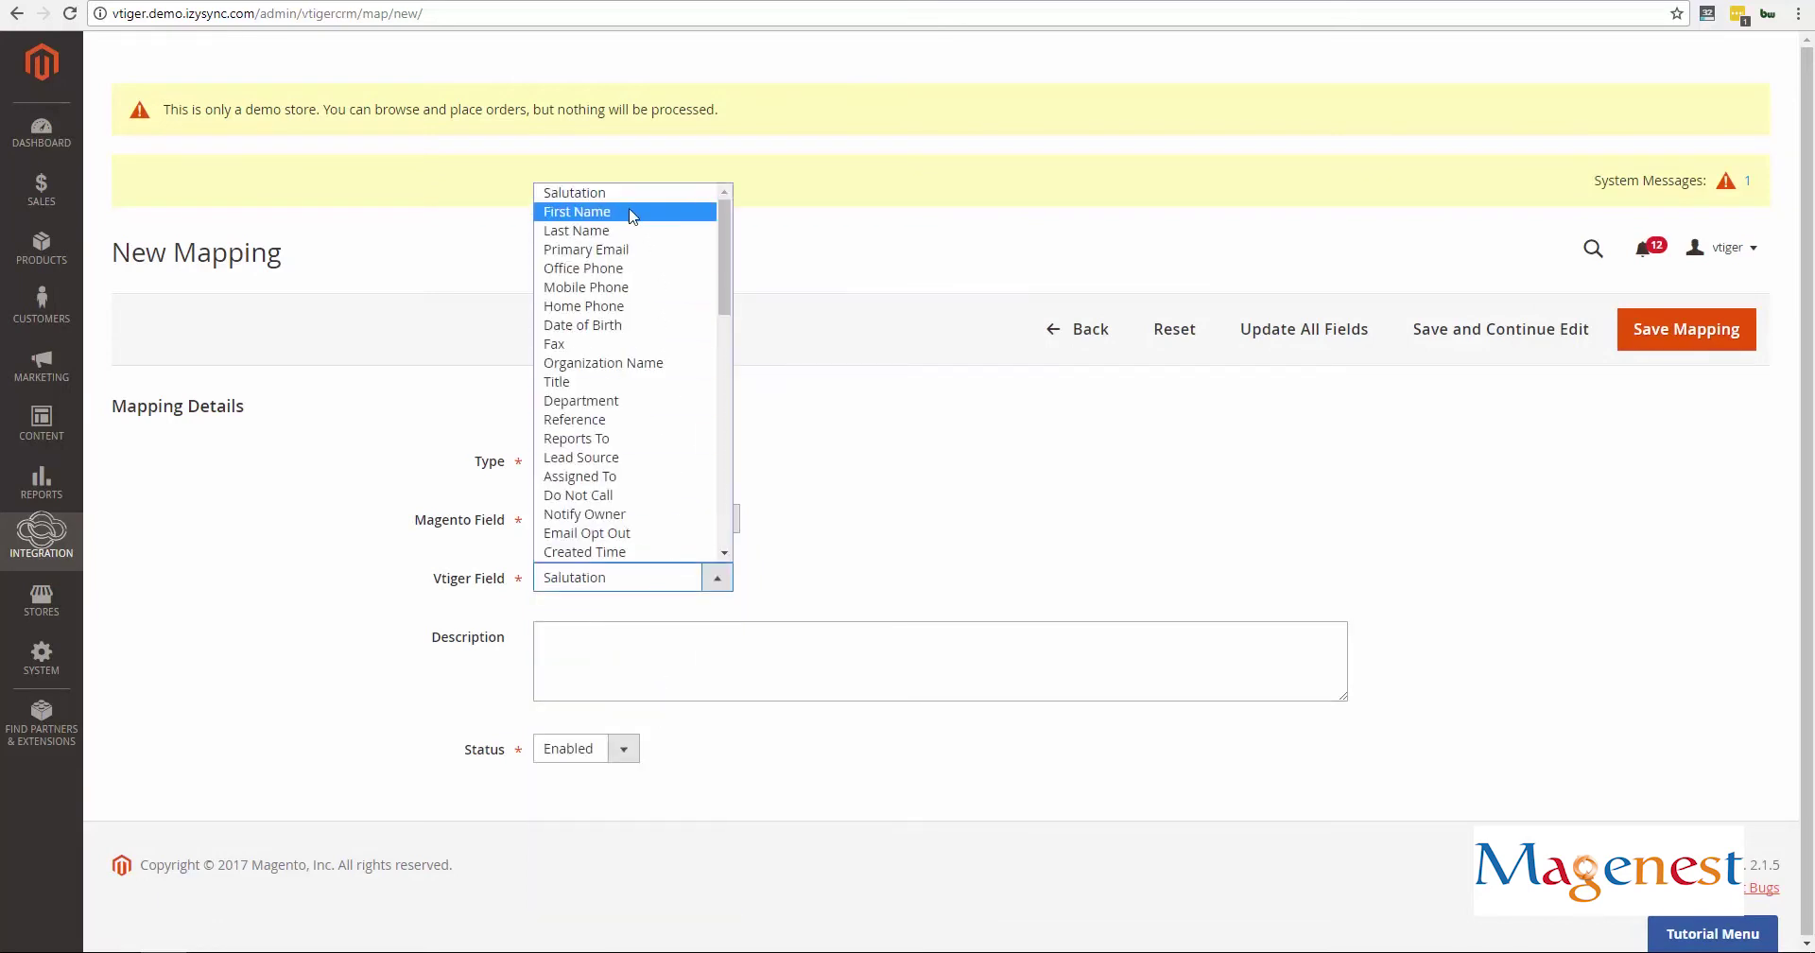
left_click(624, 236)
left_click(627, 669)
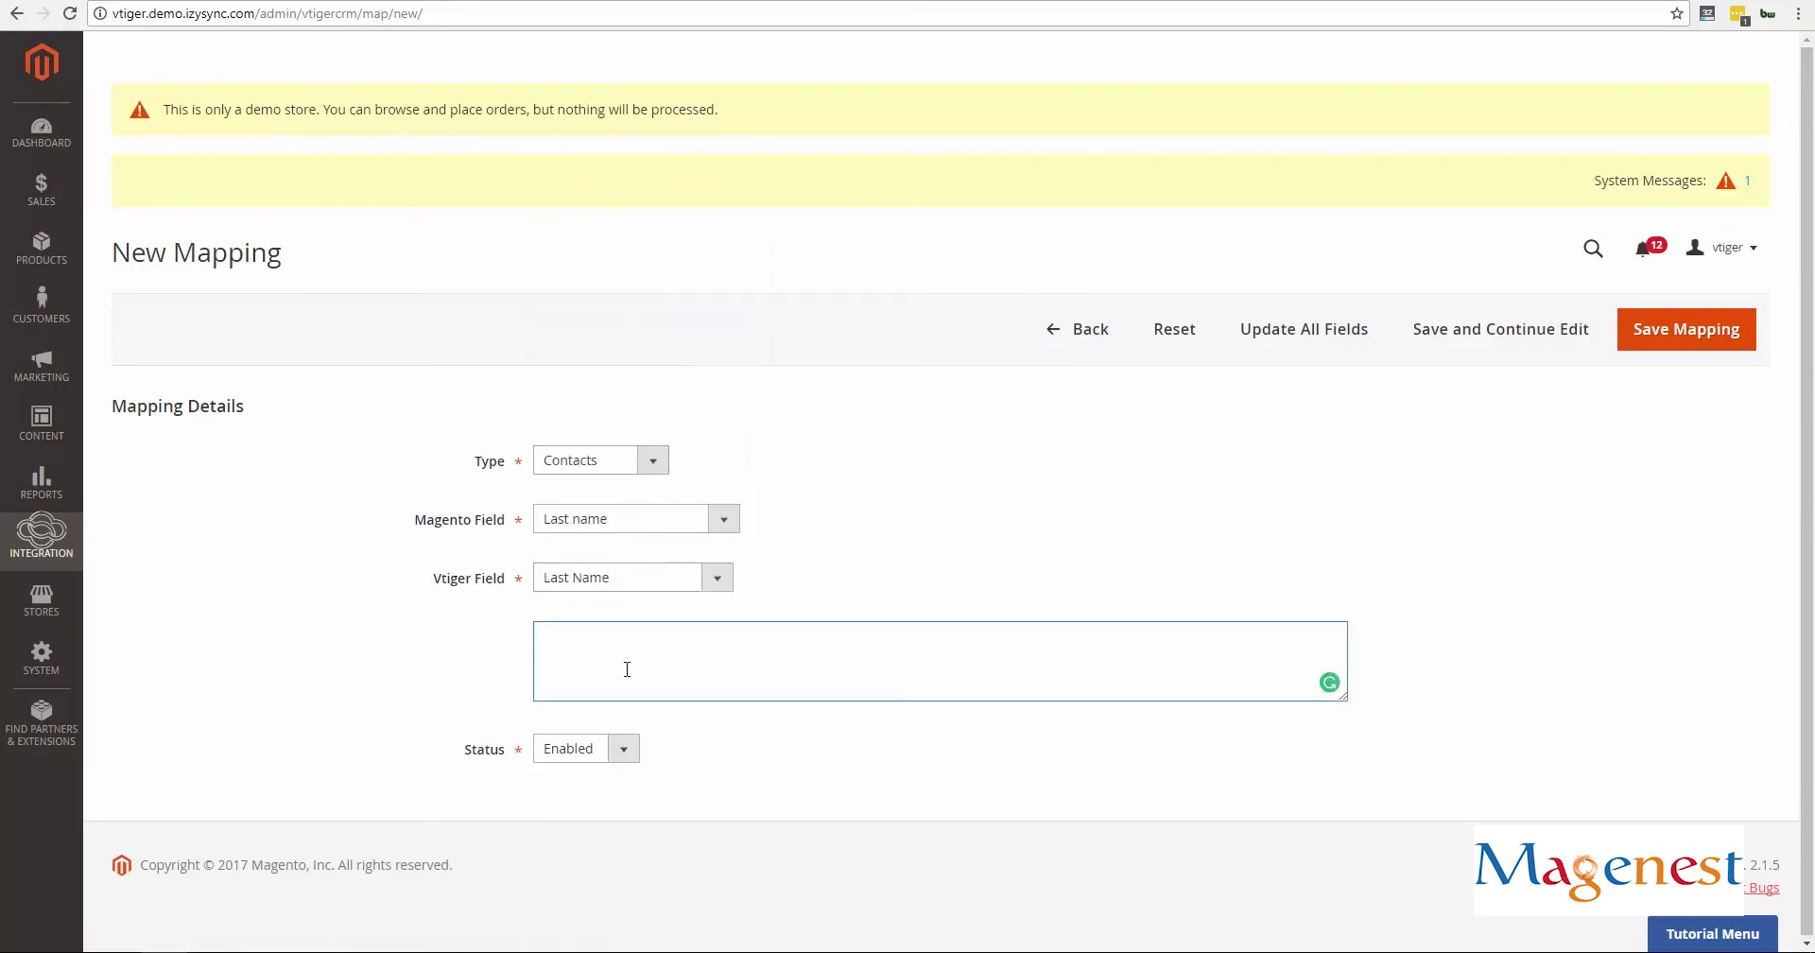
left_click(1699, 333)
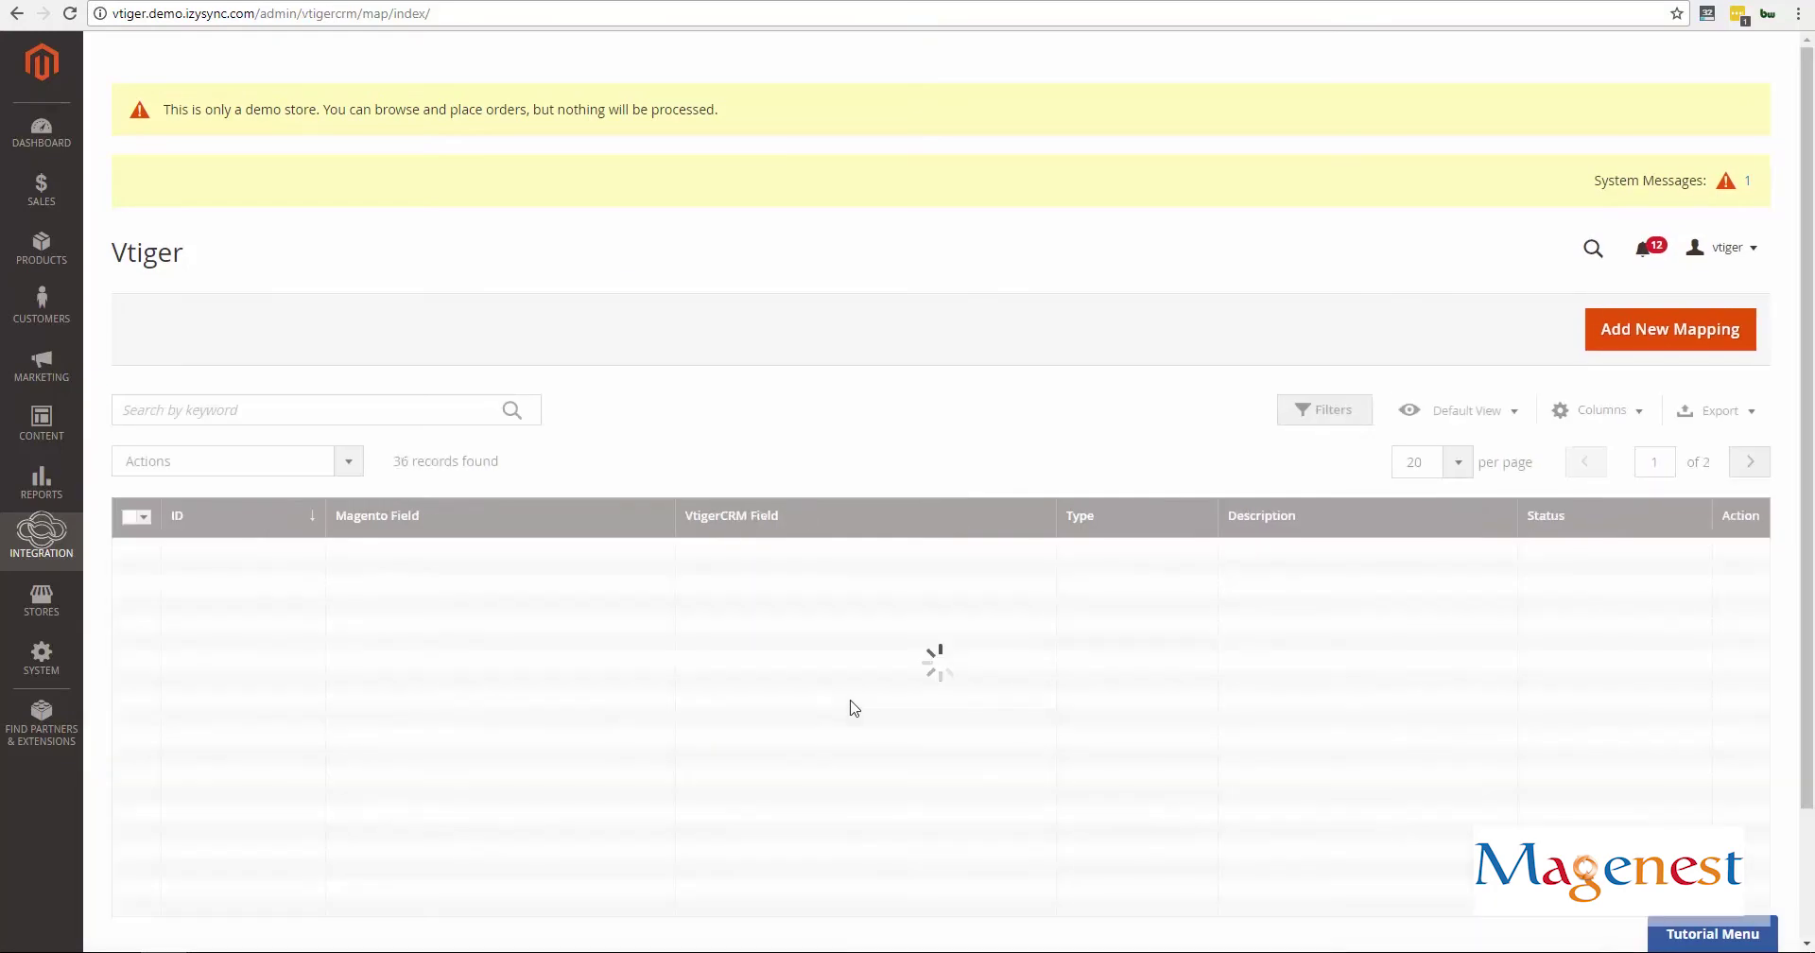
Show 200 mappings per page and scroll through all 36 rows to the end.
scroll(854, 708, "down", 1)
scroll(855, 709, "down", 2)
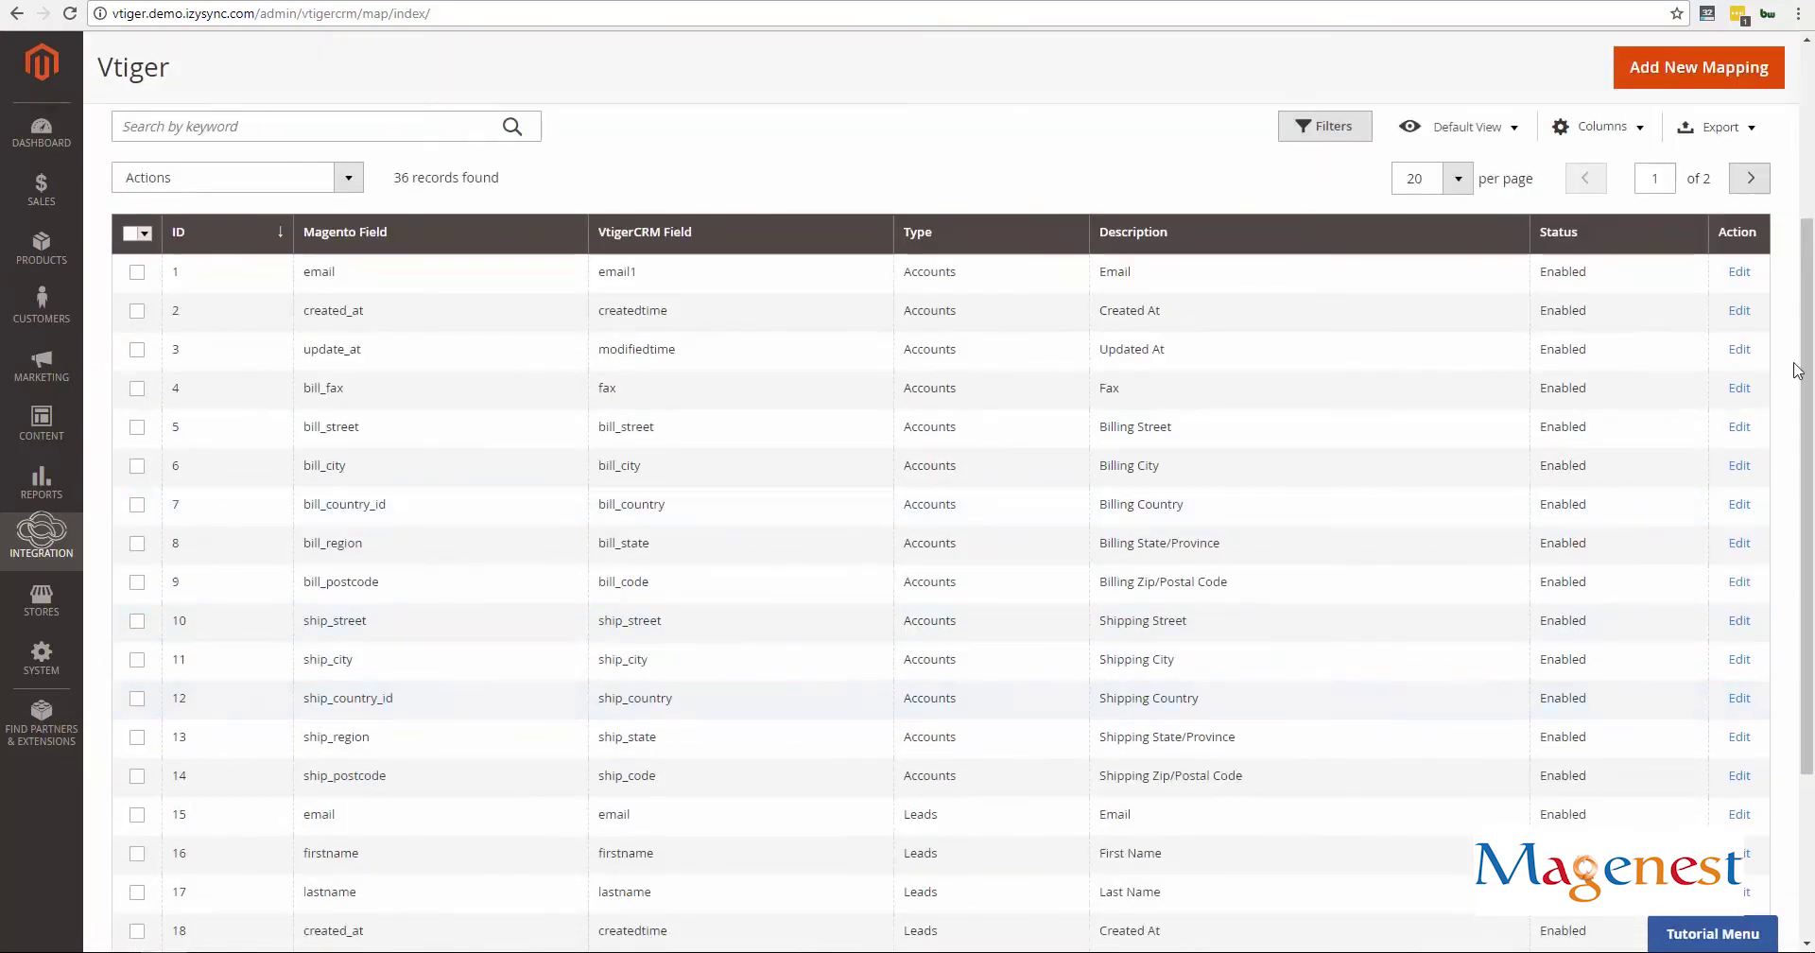
left_click_drag(1806, 367, 1806, 419)
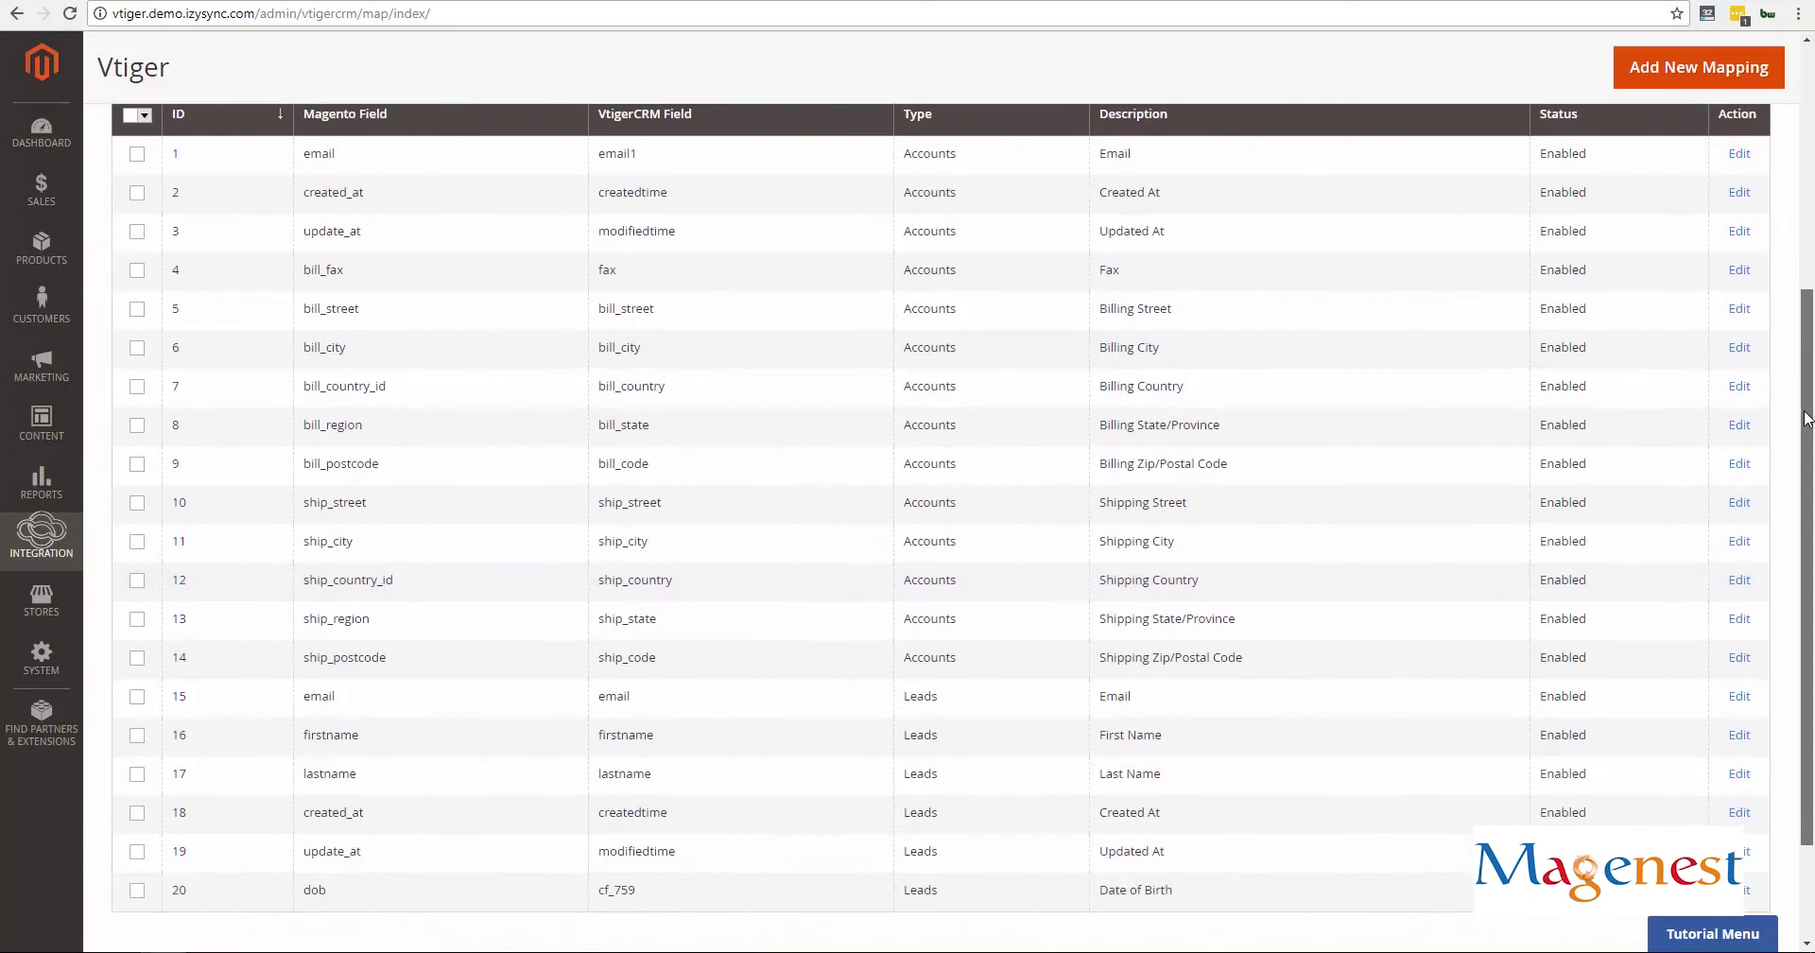
scroll(1809, 401, "up", 2)
left_click(1457, 242)
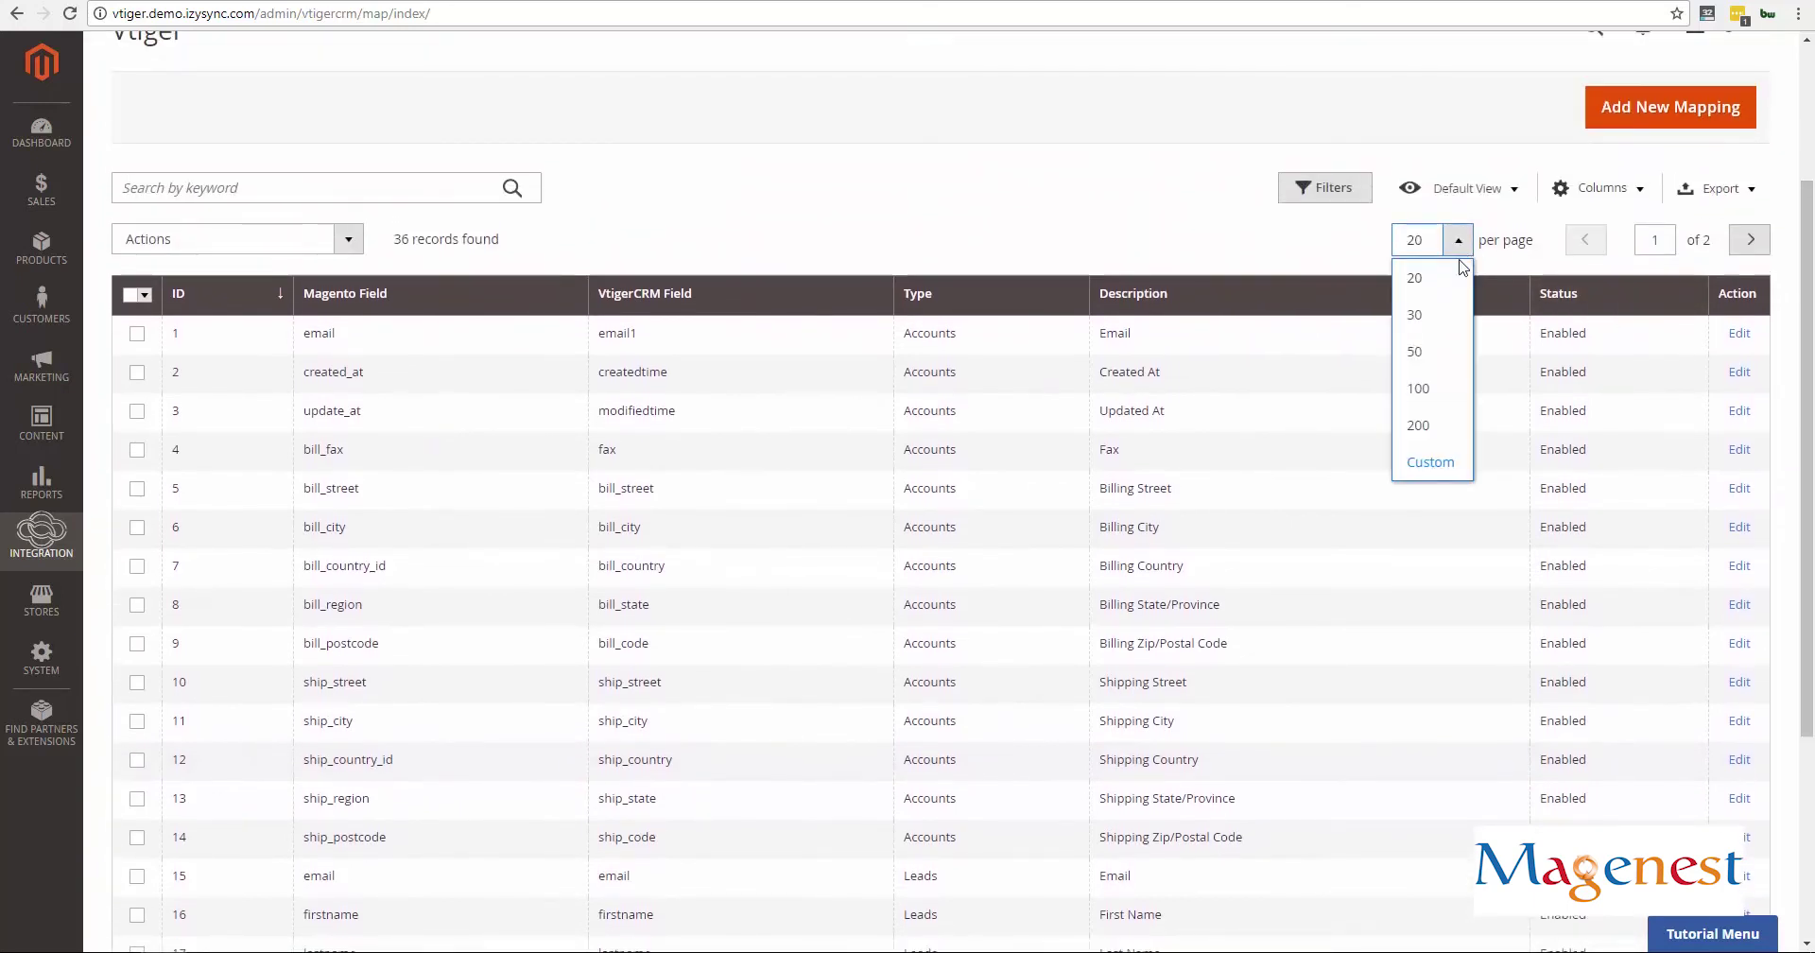
left_click(1446, 424)
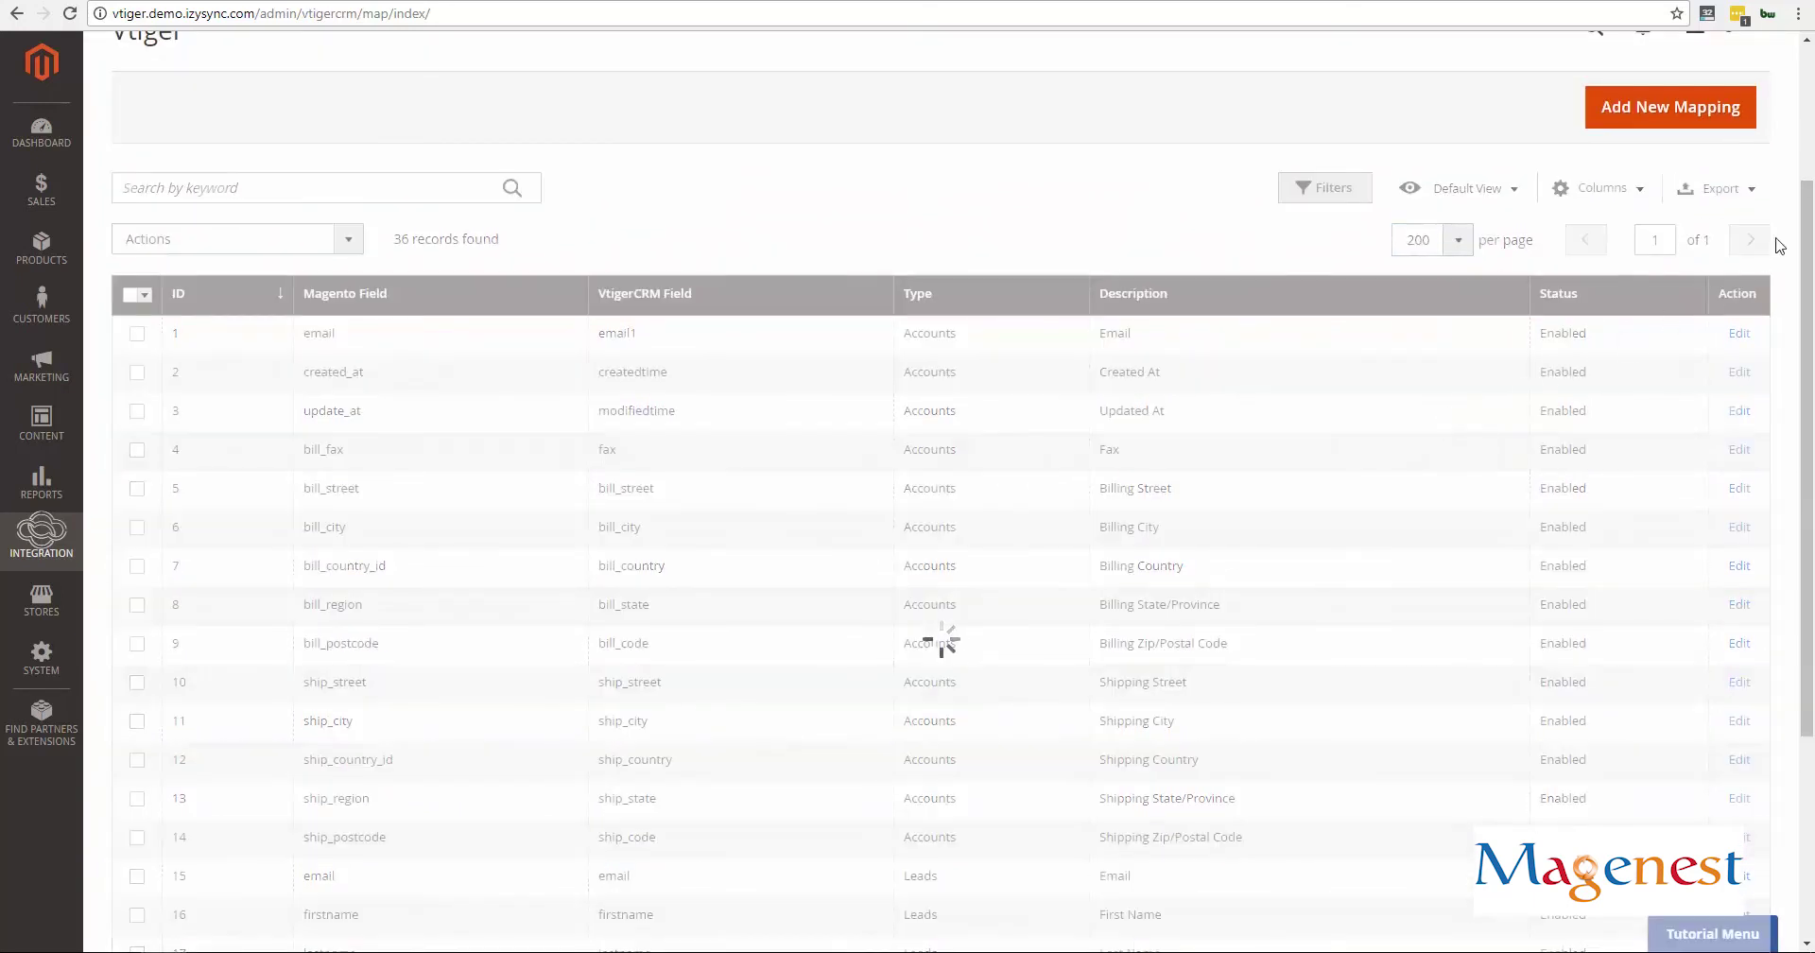
left_click_drag(1809, 213, 1810, 404)
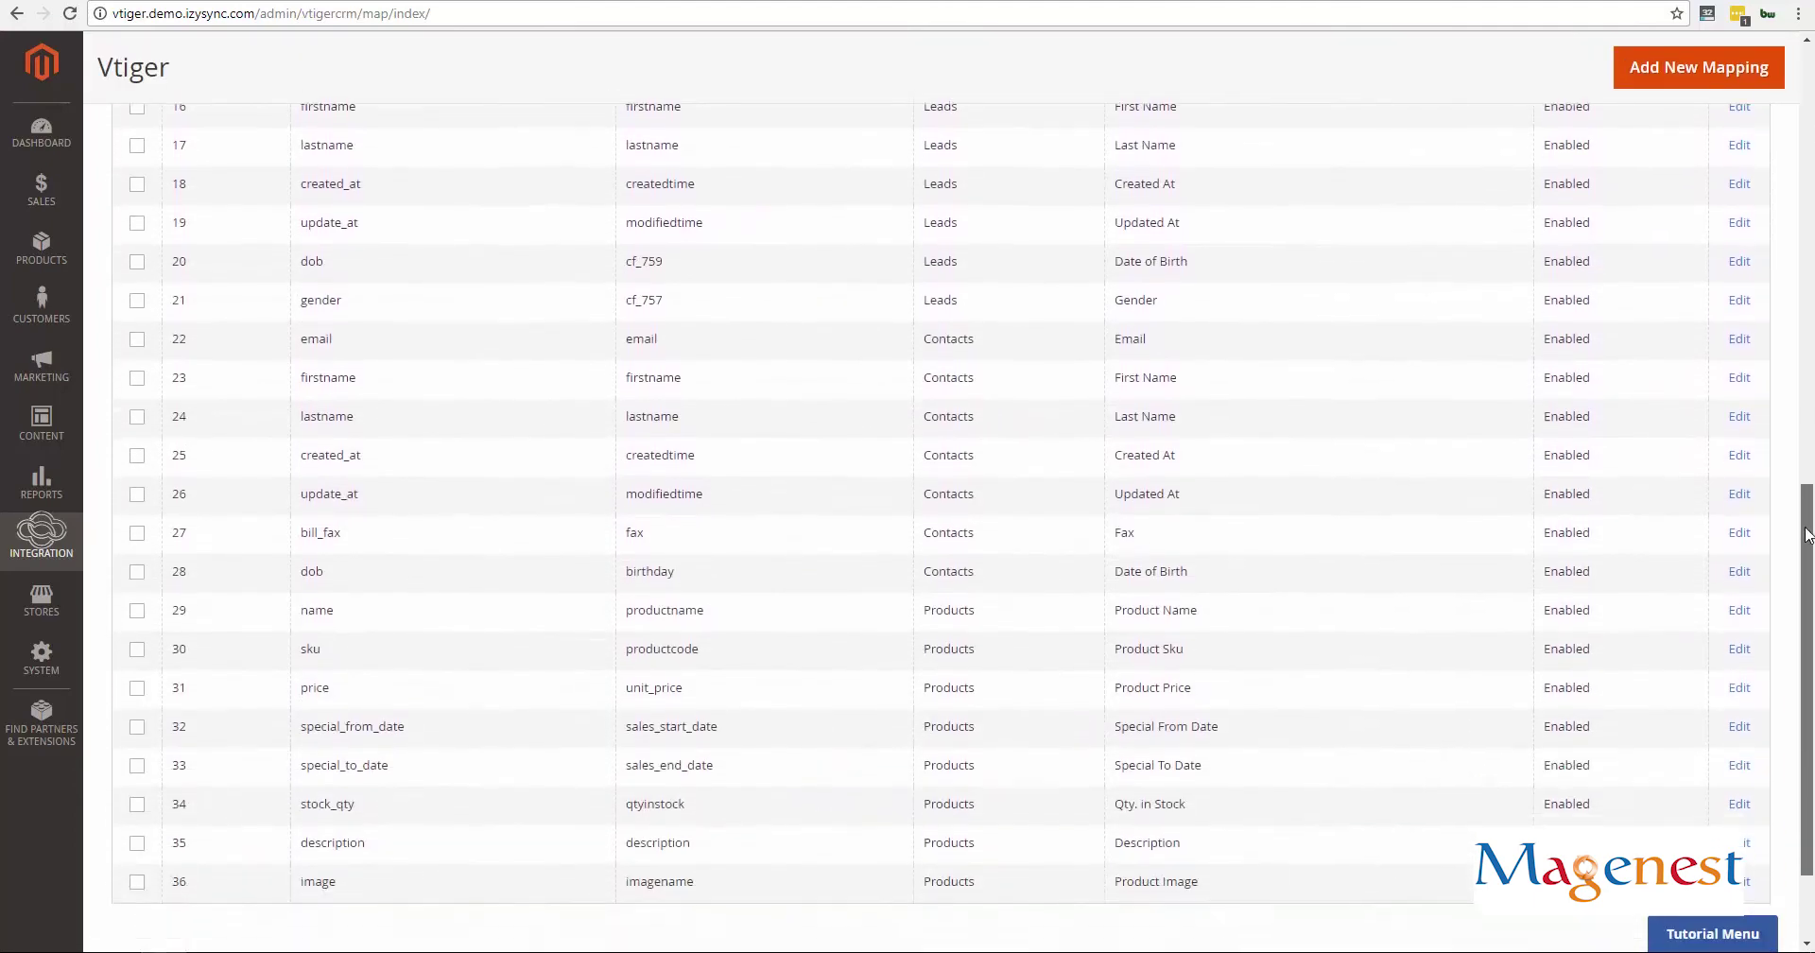
mouse_move(1810, 403)
left_mouse_down()
mouse_move(1809, 515)
mouse_move(1796, 130)
left_mouse_up()
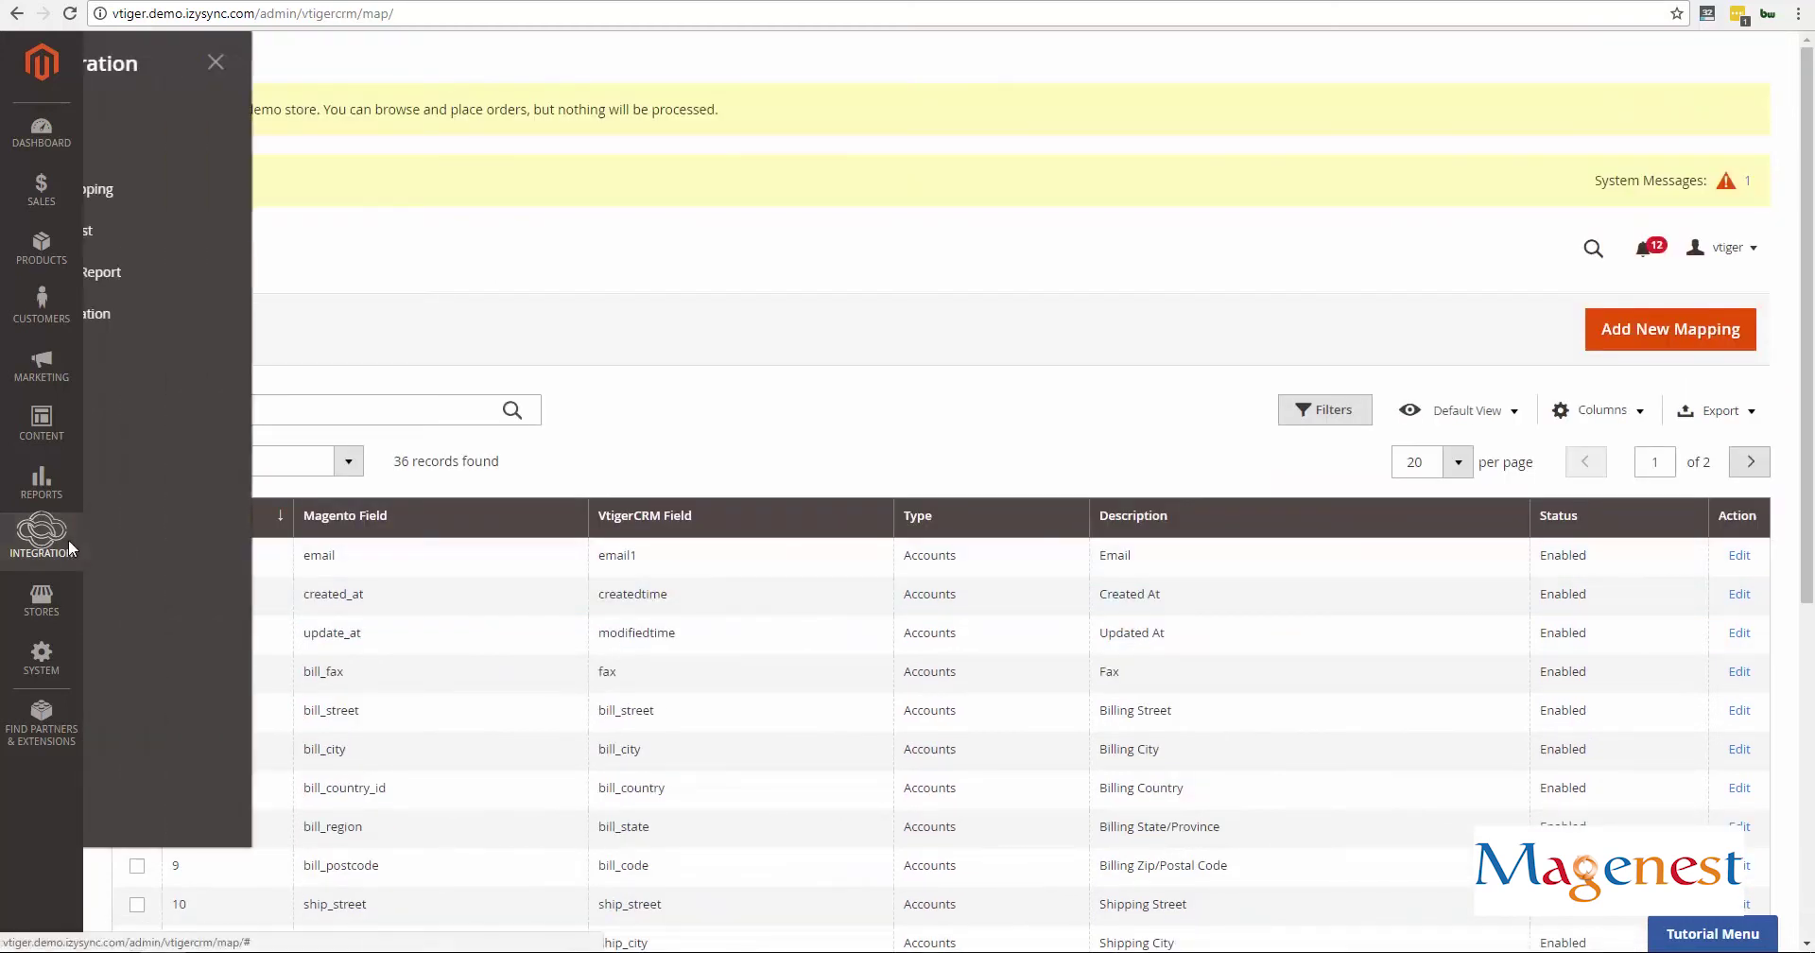
Go to the Vtiger configuration and expand the Sync Organization section.
left_click(68, 539)
left_click(200, 321)
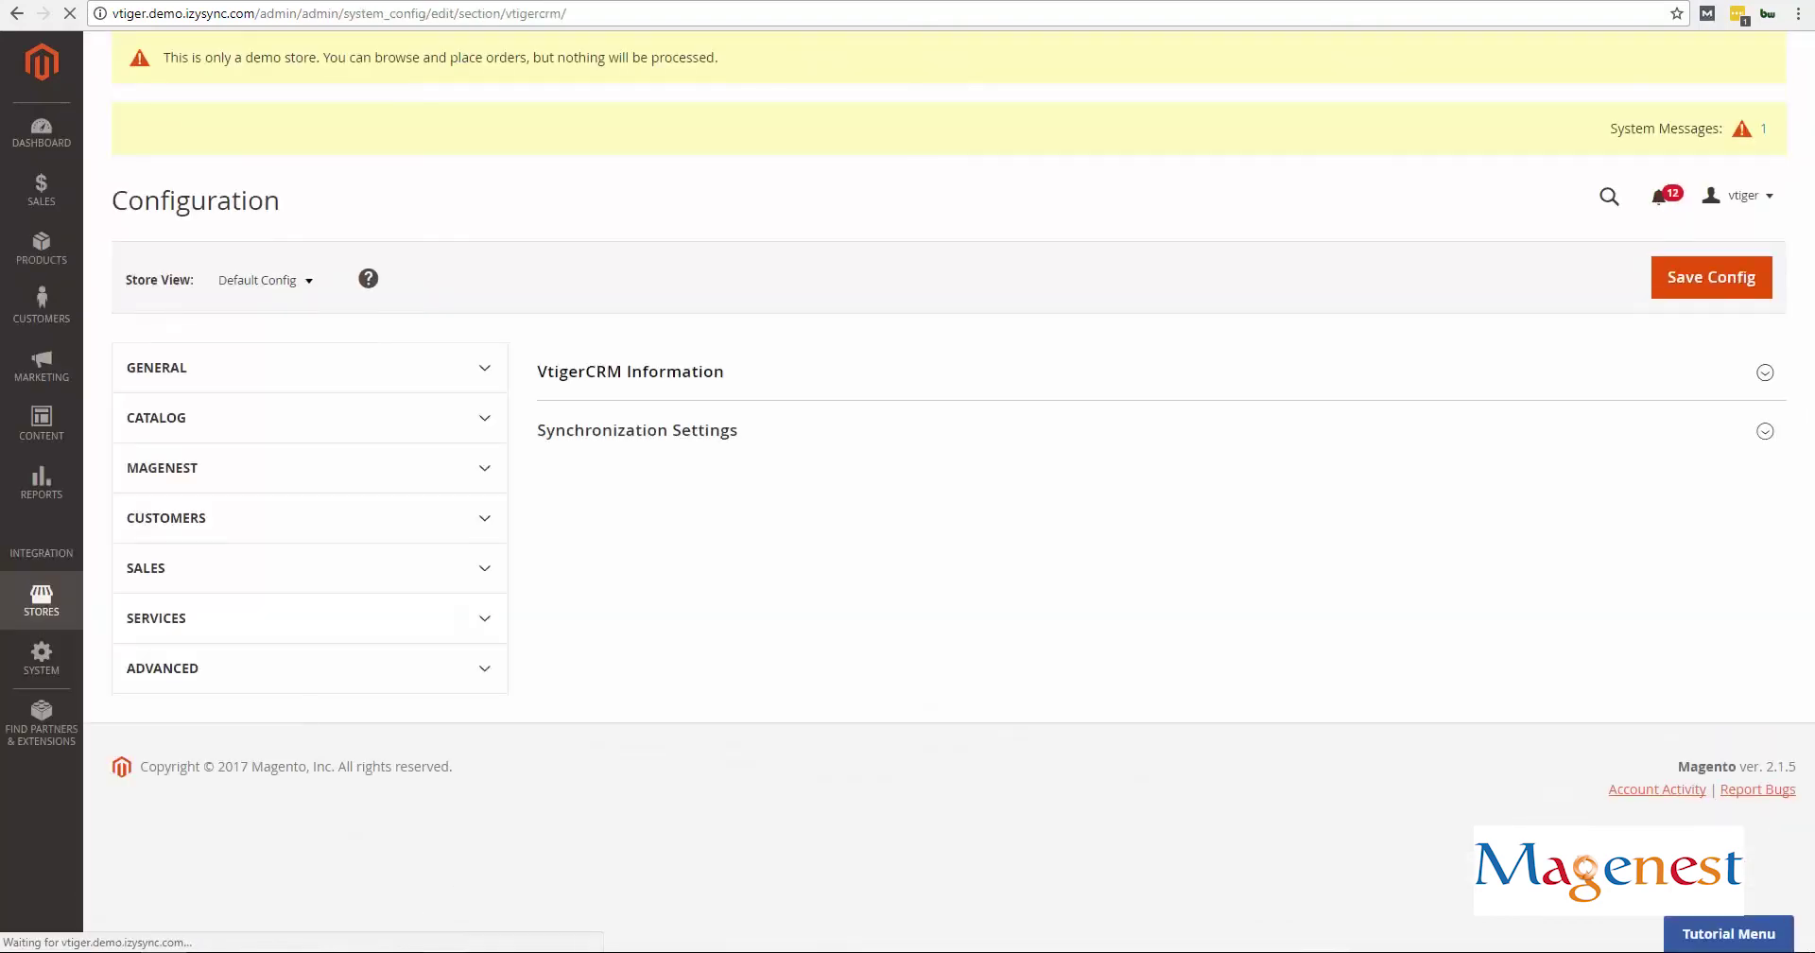
scroll(830, 508, "down", 2)
left_click(681, 567)
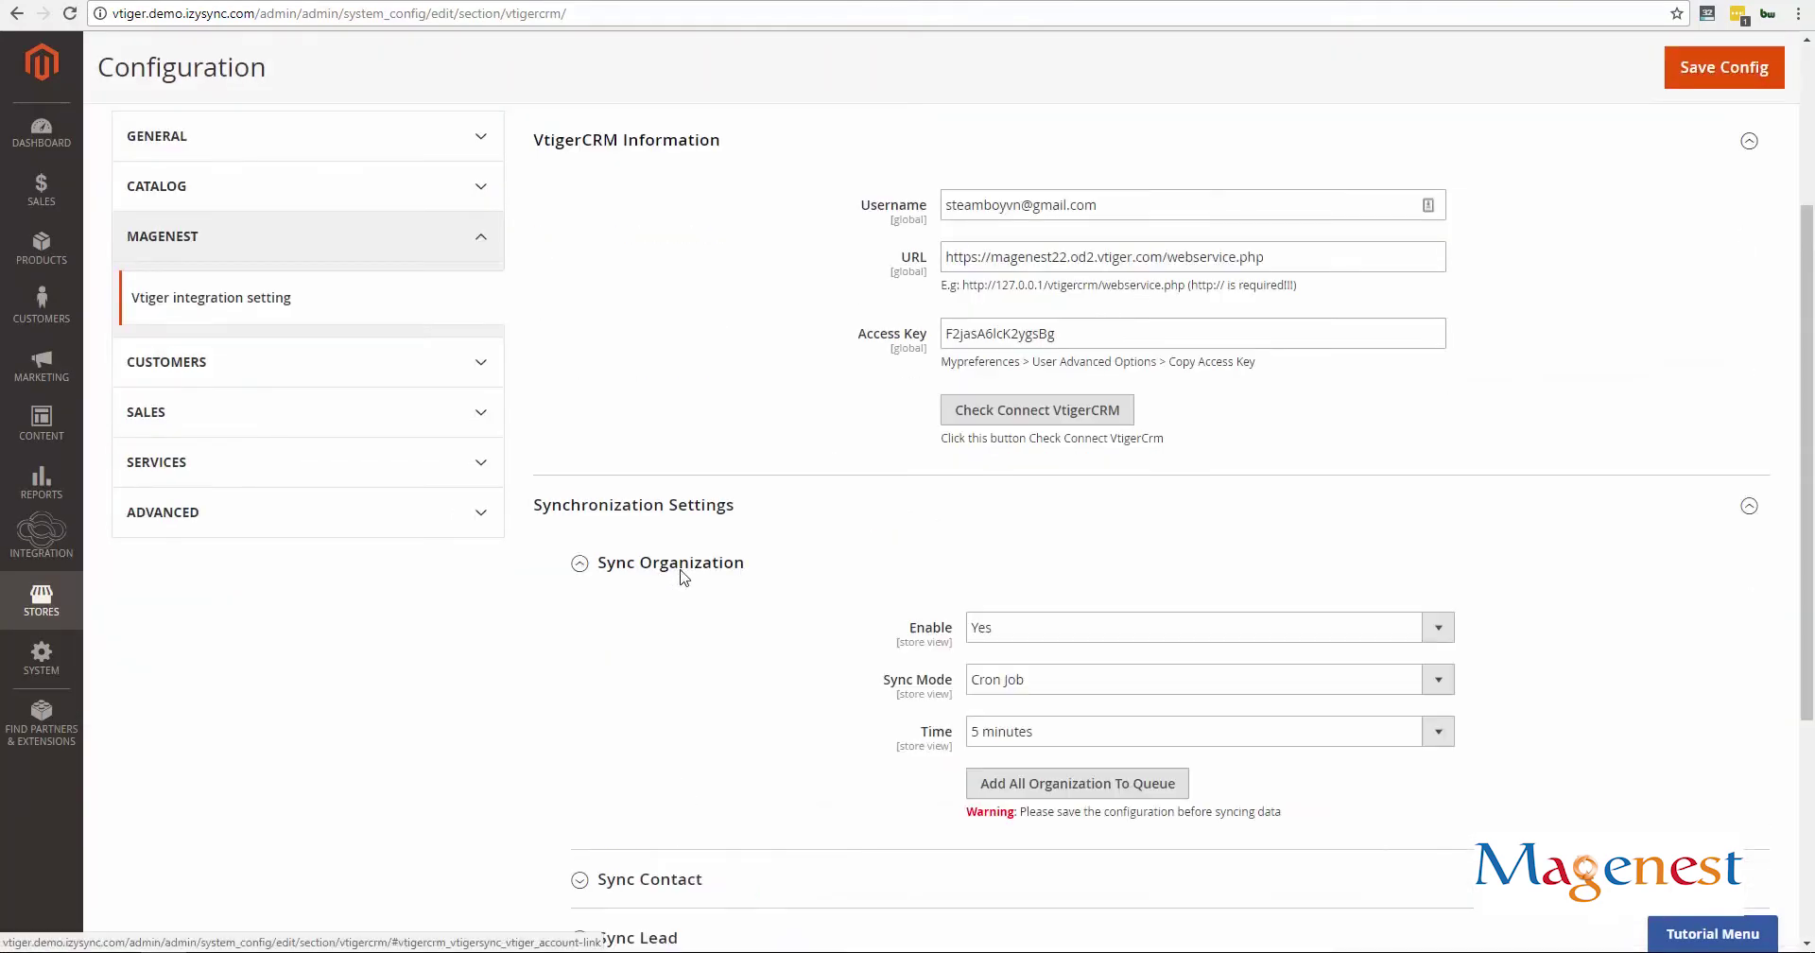
scroll(682, 576, "down", 2)
Review organization sync Enable, mode and interval options, leaving Sync Mode on Cron Job.
left_click(1062, 450)
left_click(1047, 501)
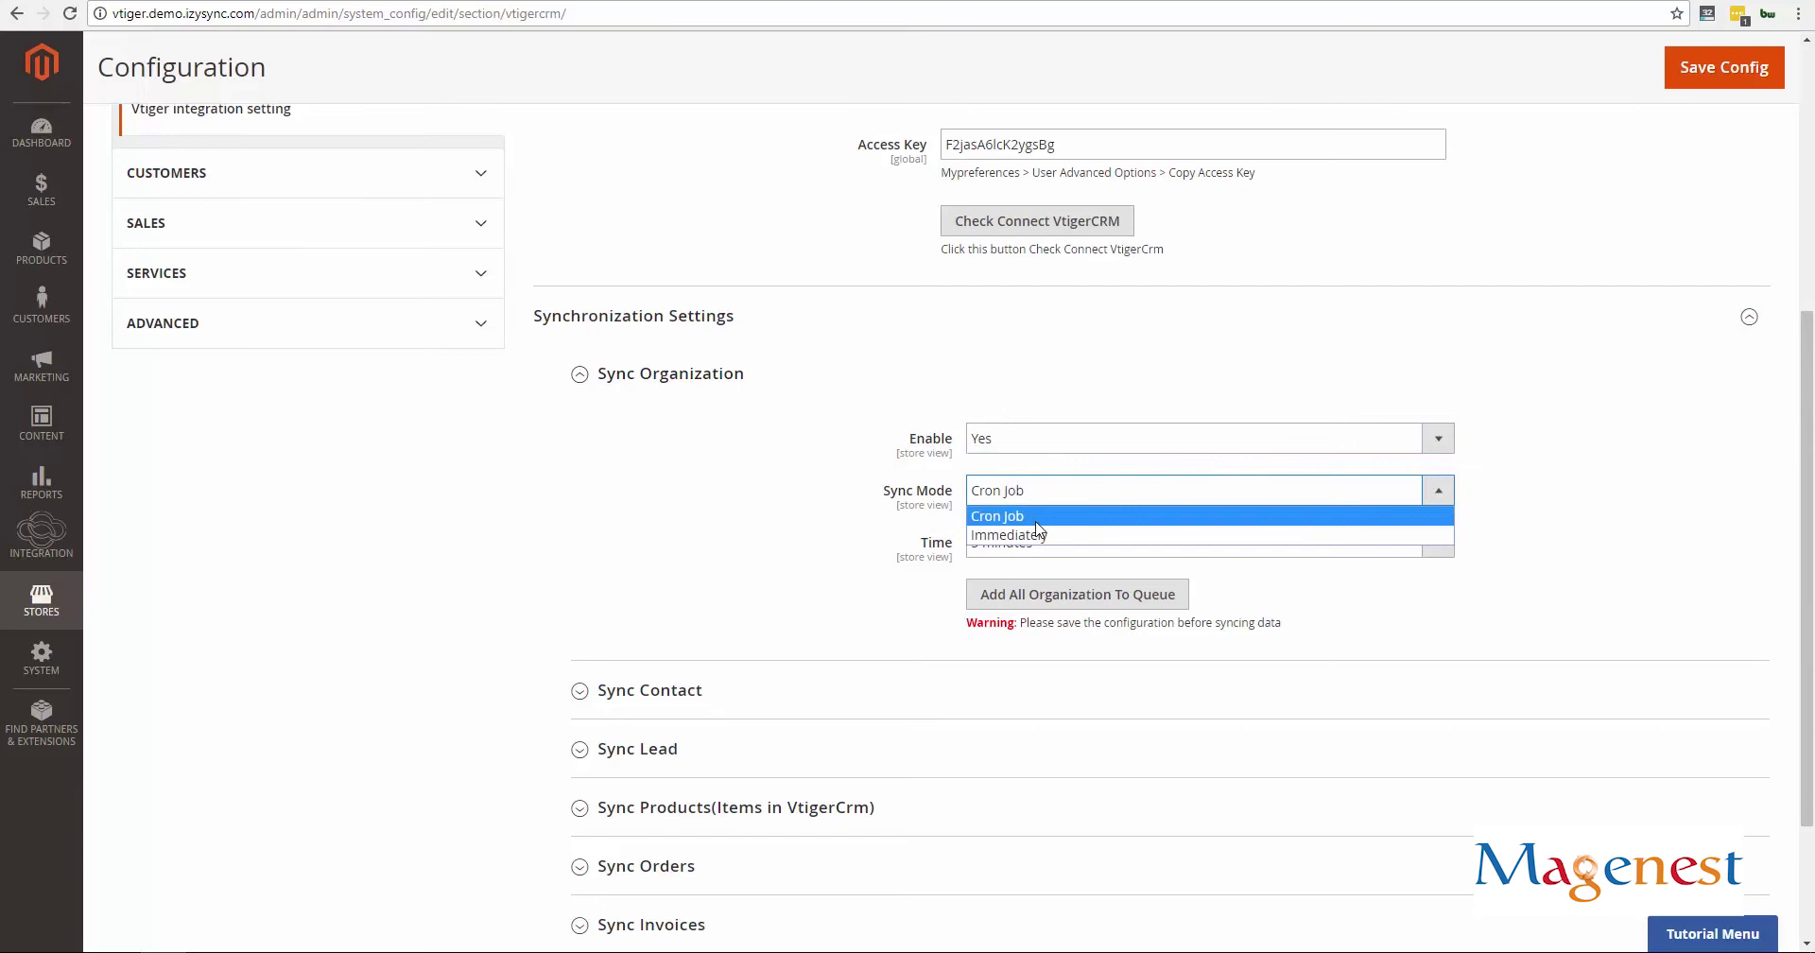
left_click(1036, 518)
left_click(1041, 548)
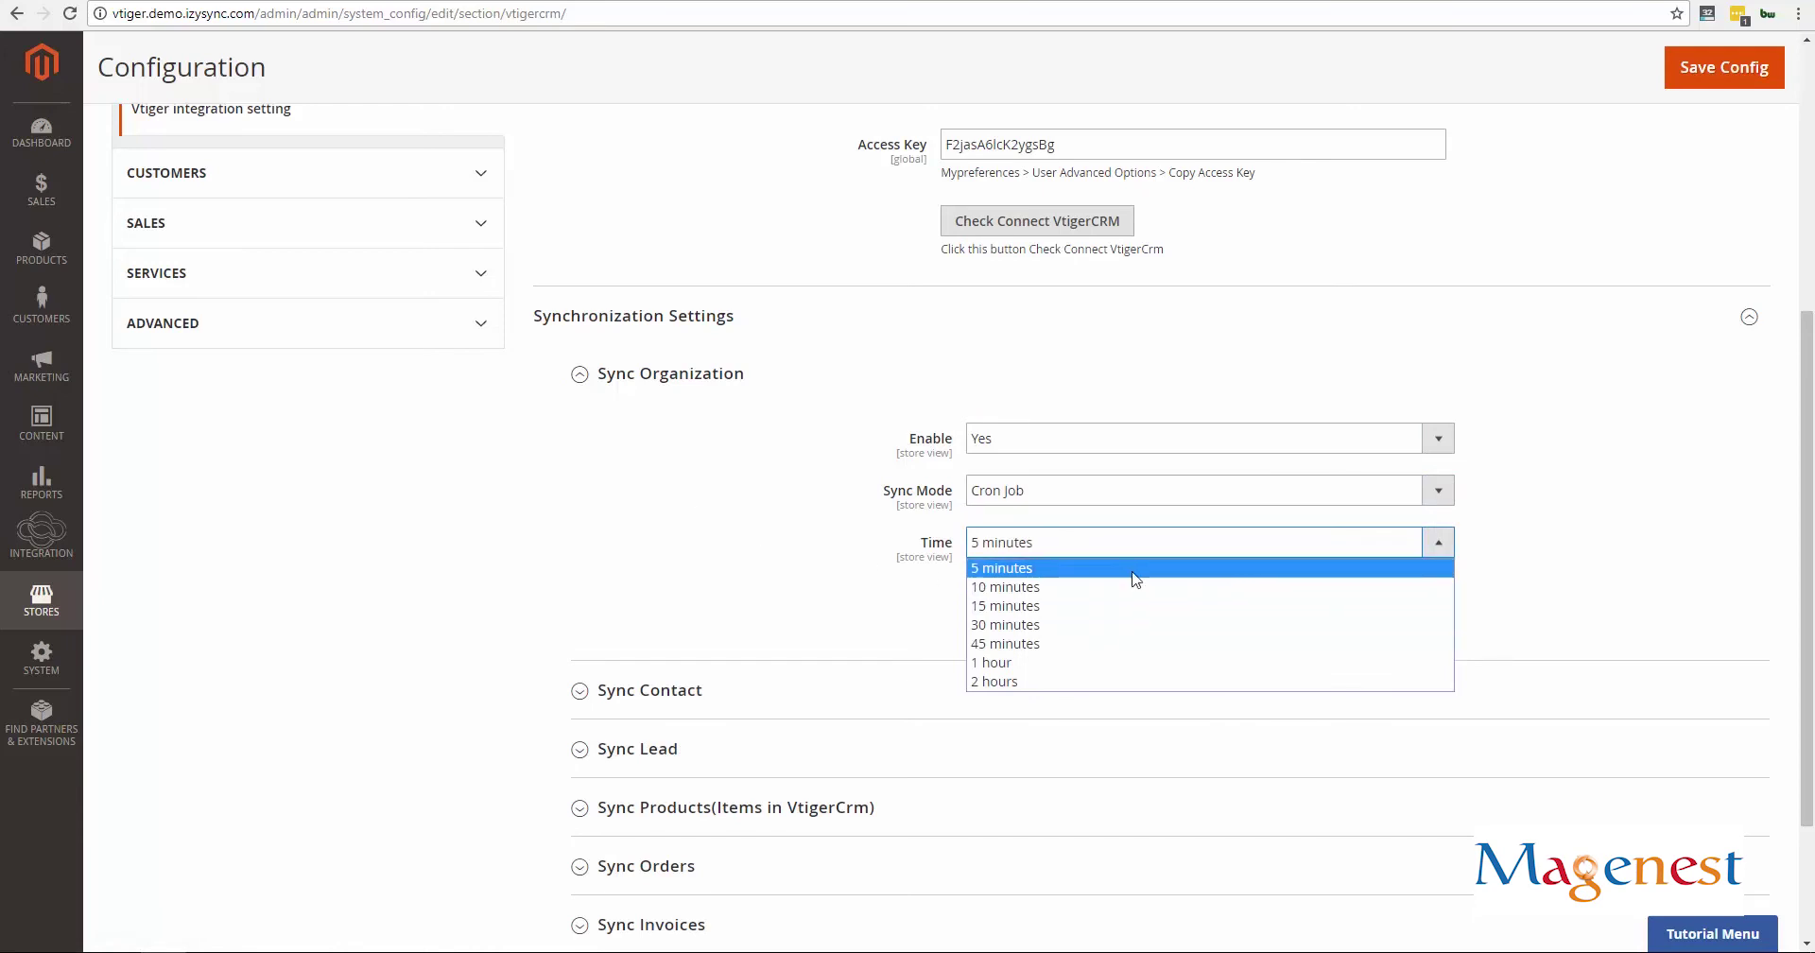
left_click(907, 509)
left_click(1147, 496)
left_click(1088, 529)
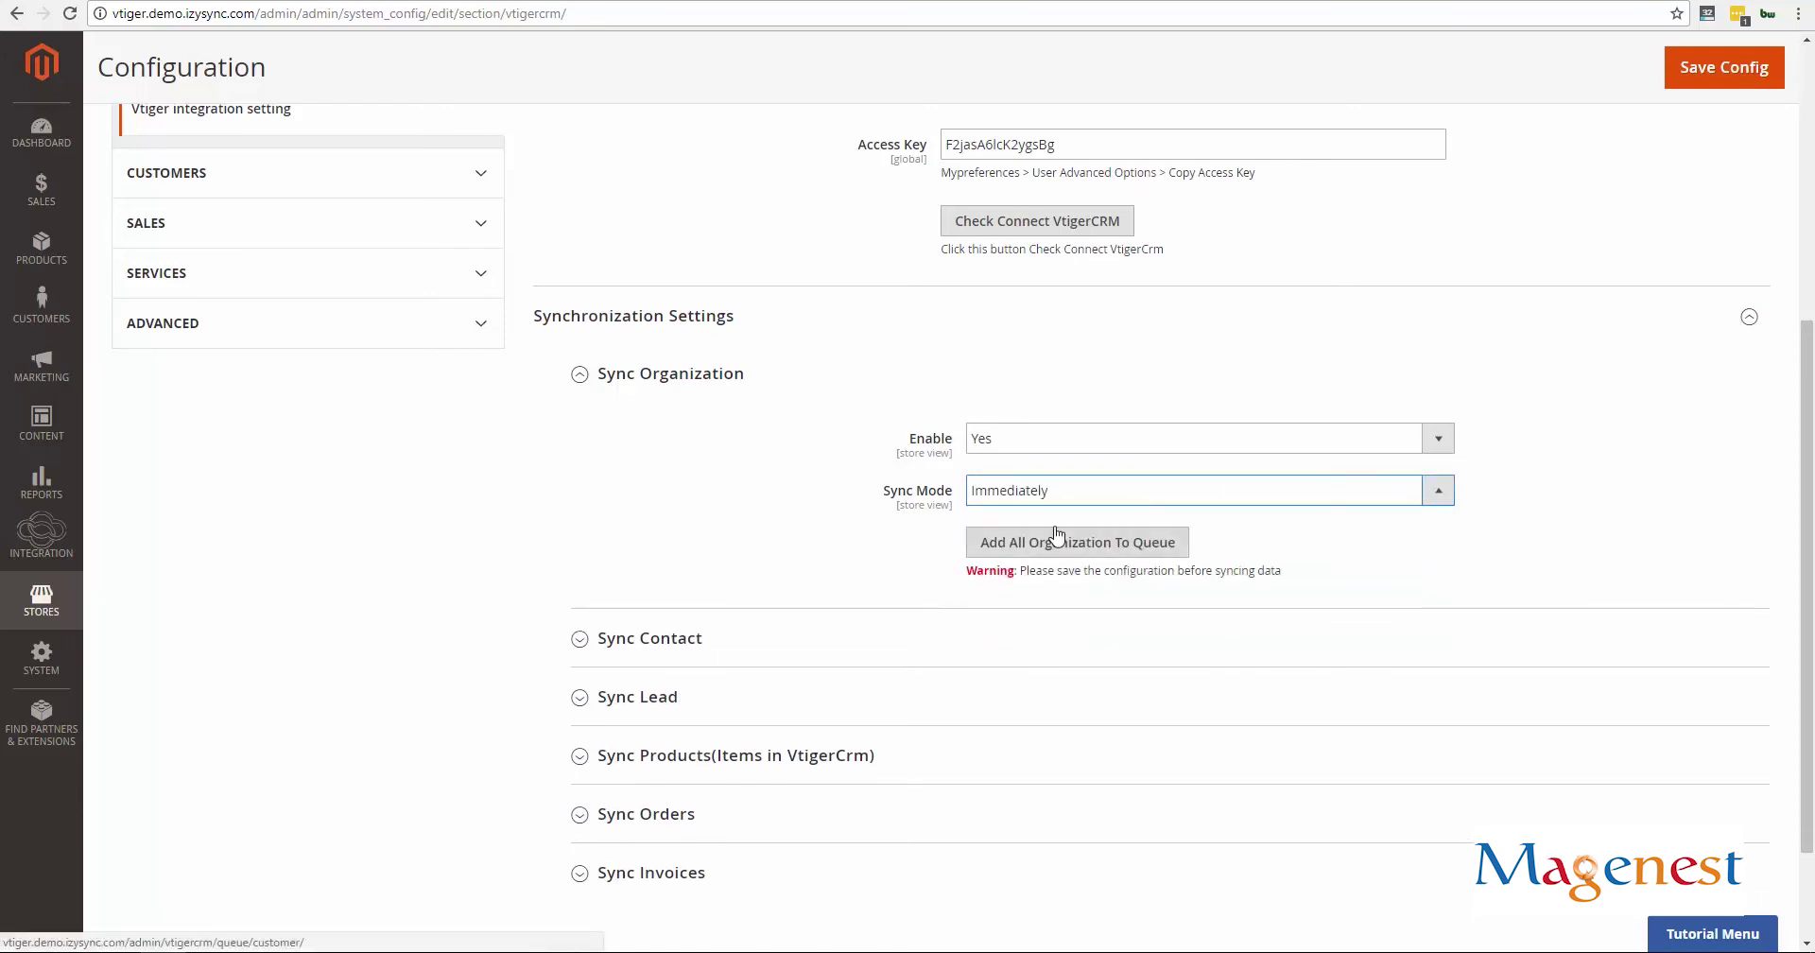
left_click(1068, 504)
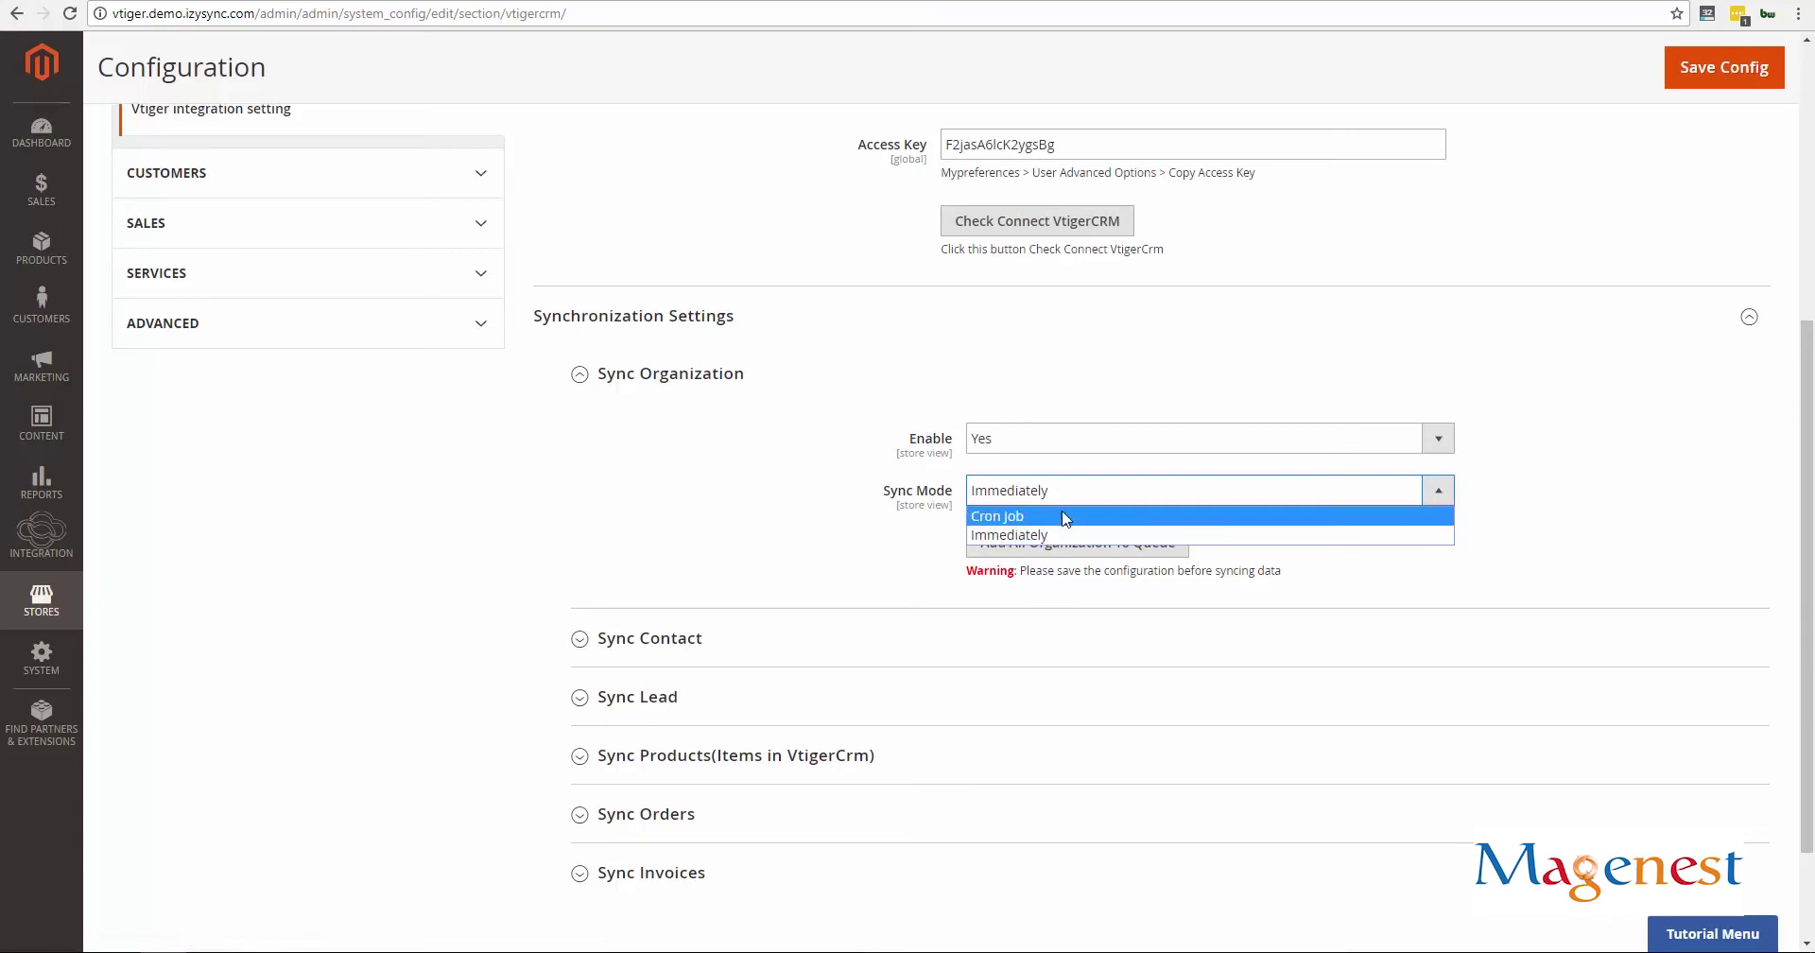
left_click(1065, 518)
left_click(638, 378)
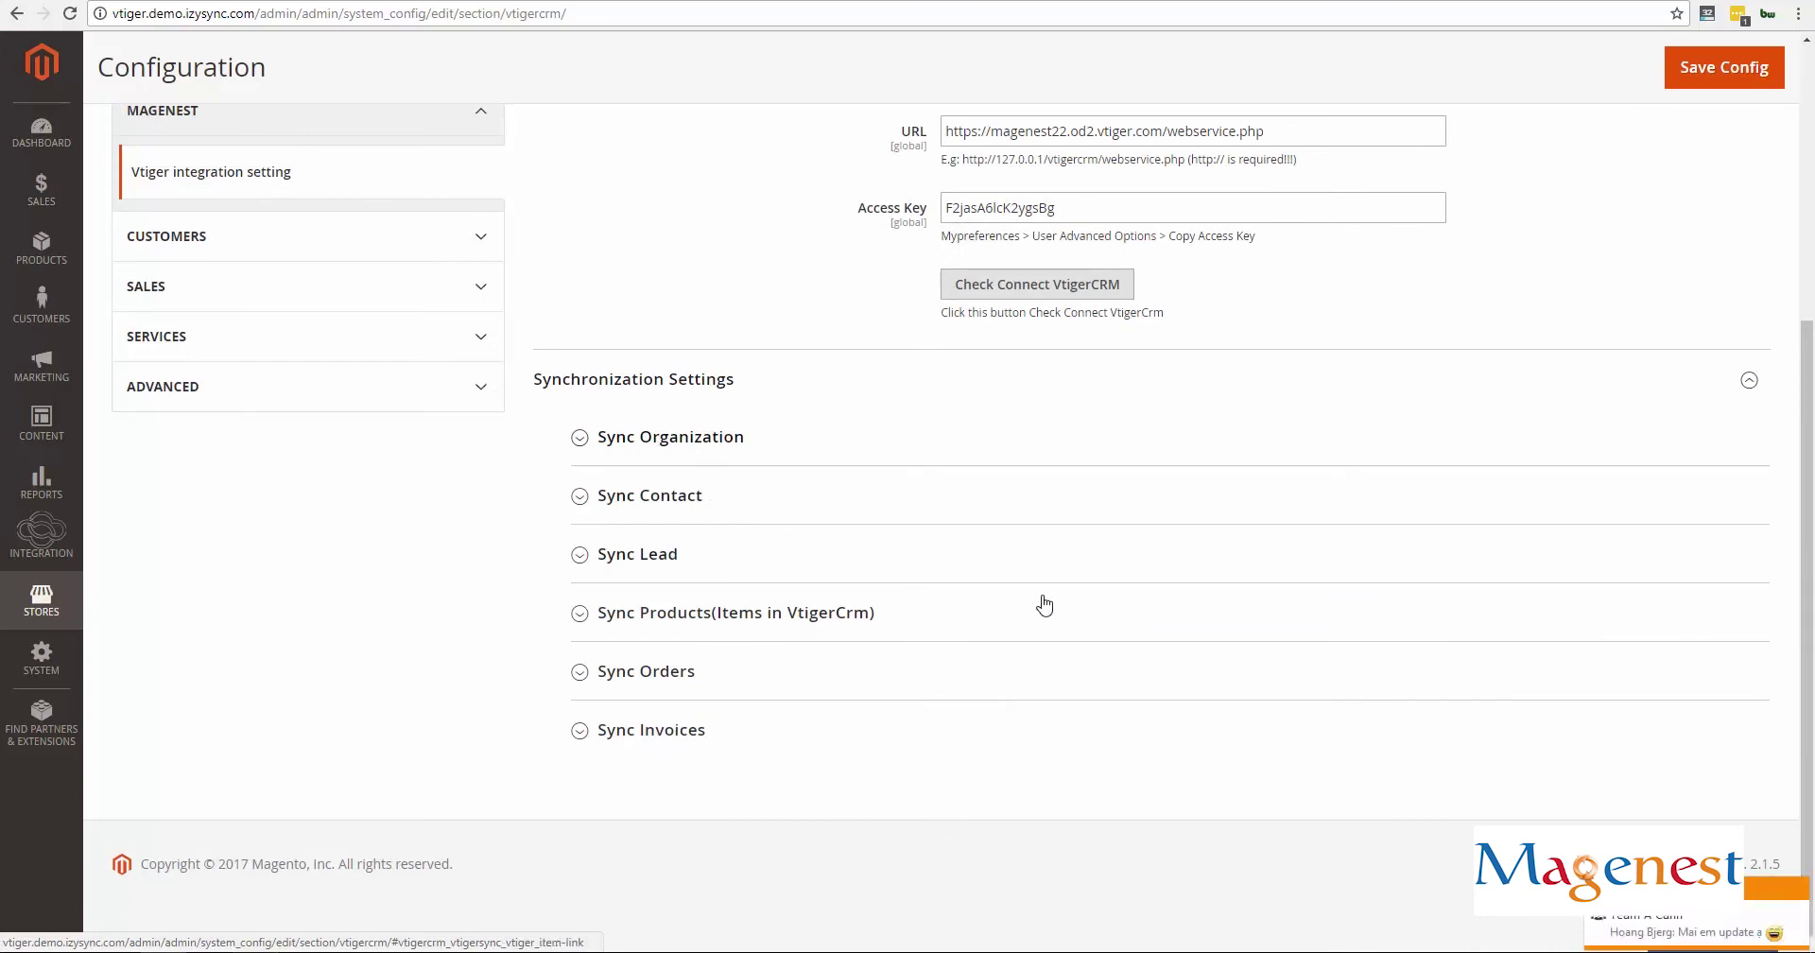
Check Sync Lead's Enable option and add all customers to the lead sync queue.
left_click(725, 564)
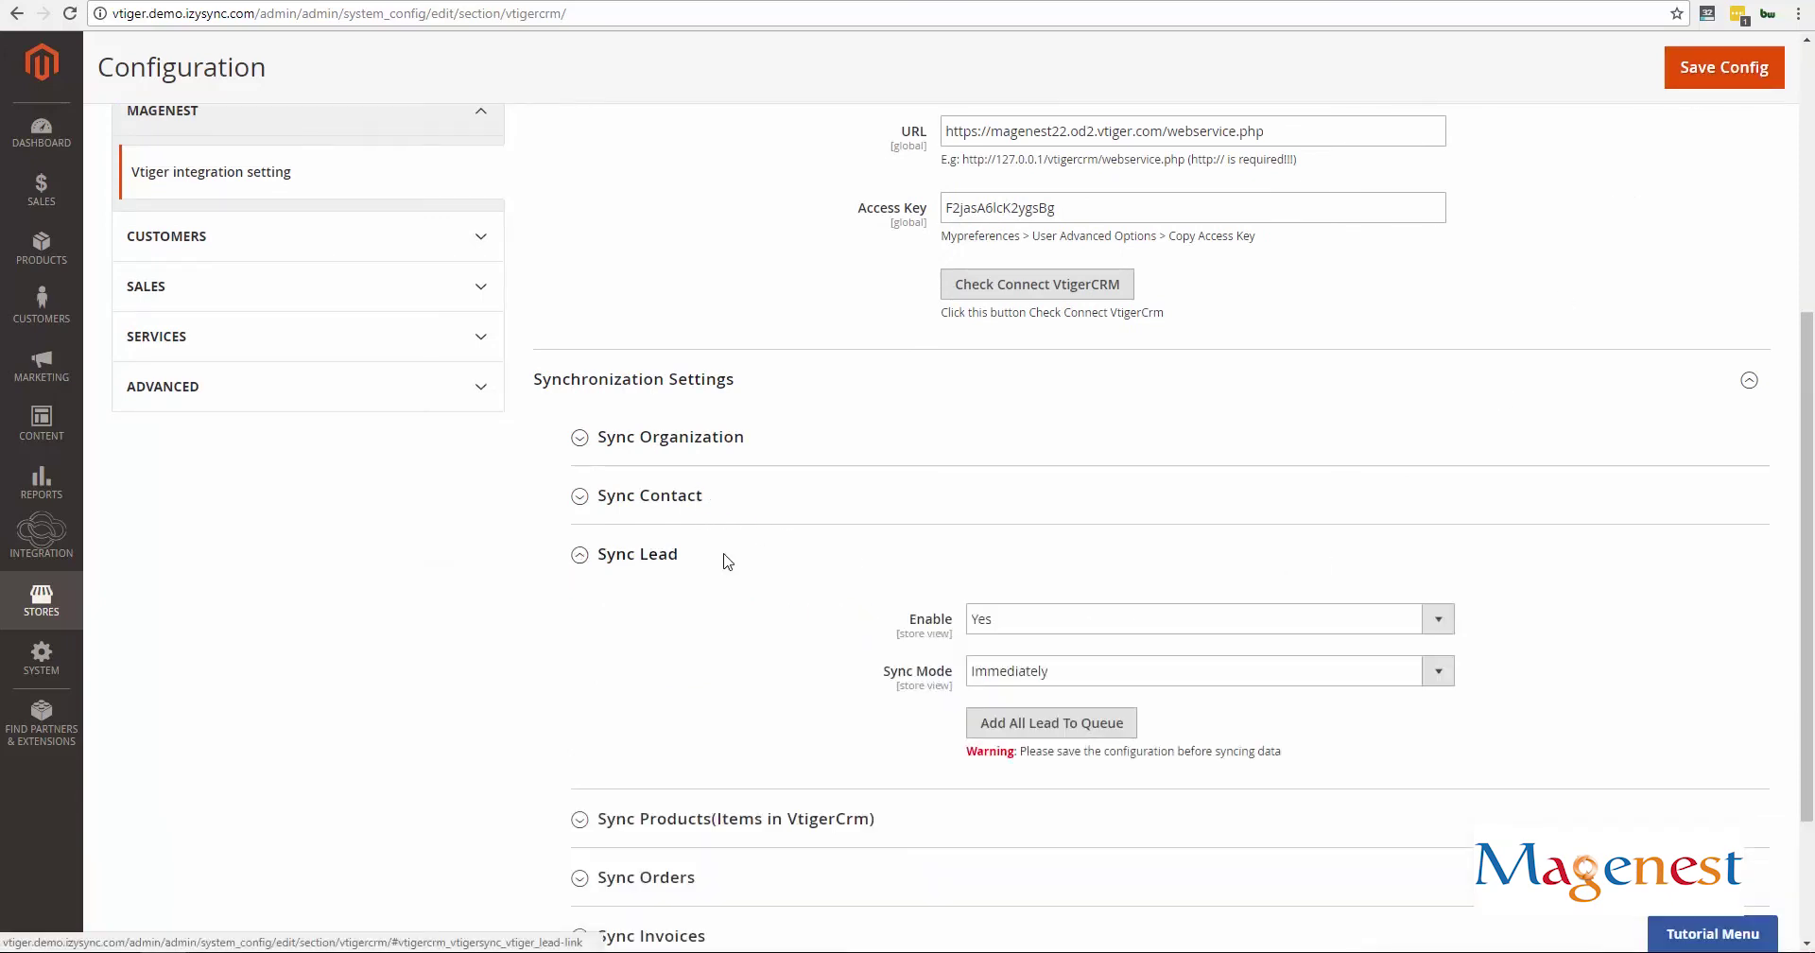
left_click(1069, 612)
left_click(1035, 733)
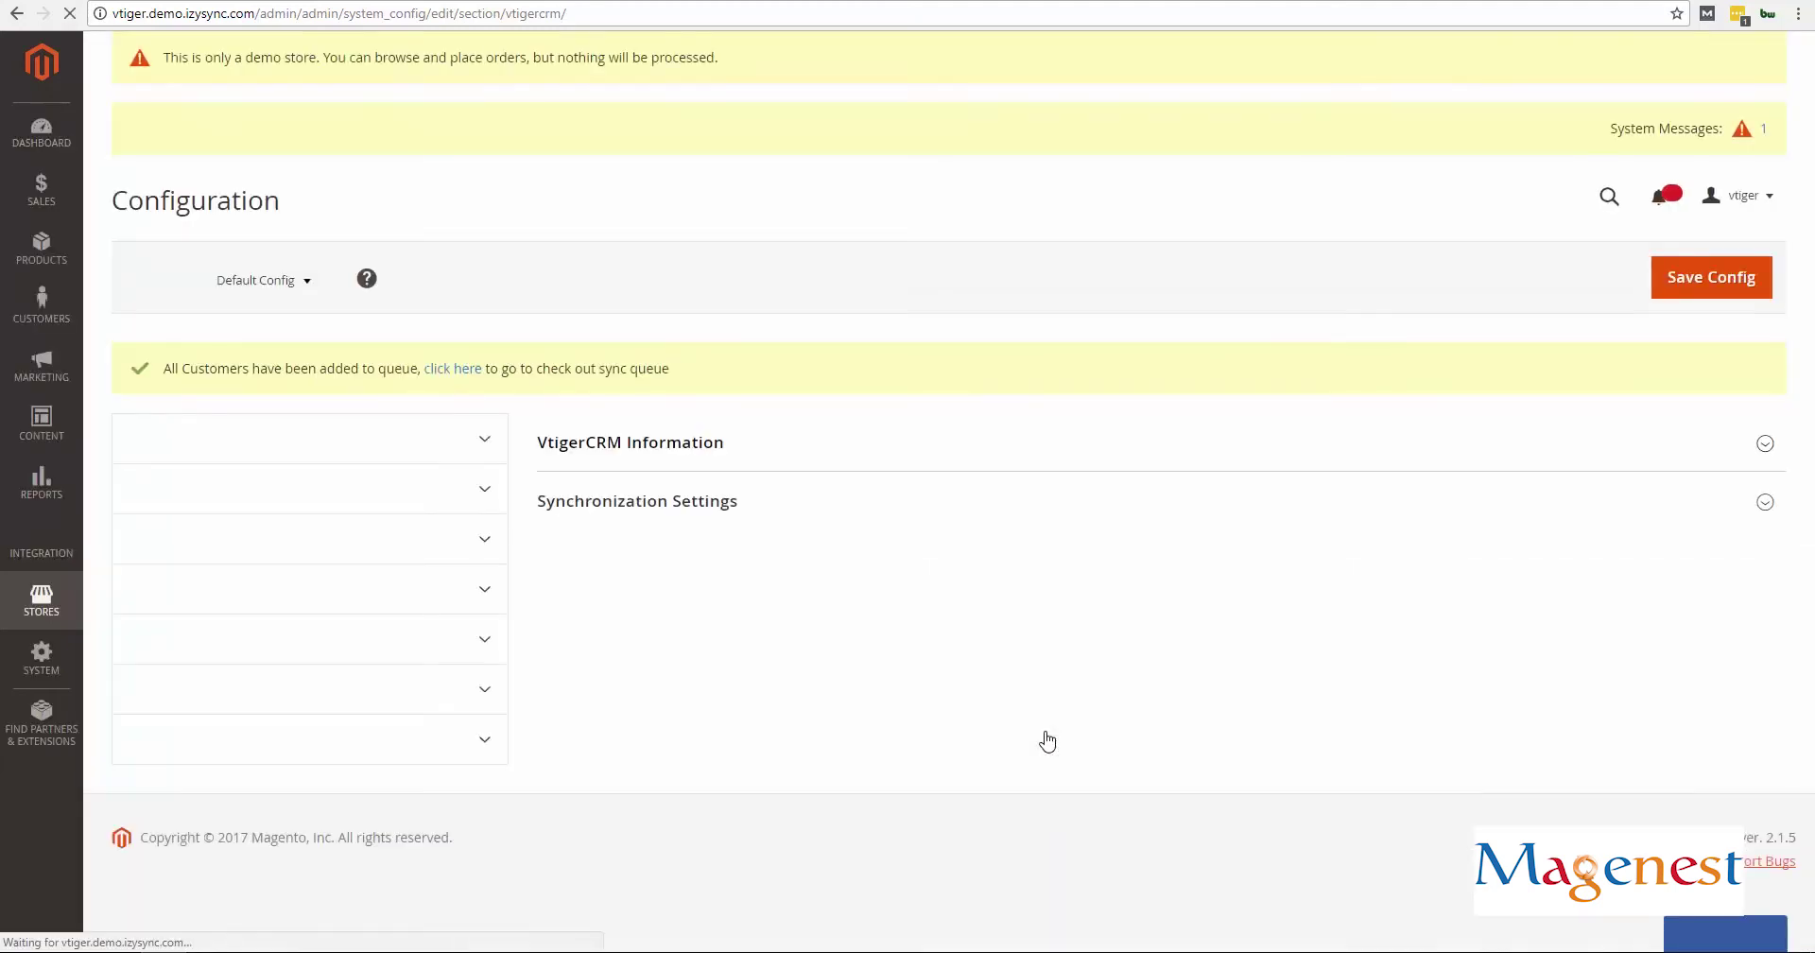
Go to the queue of eight leads and push them all to Vtiger with Sync Now.
left_click(452, 422)
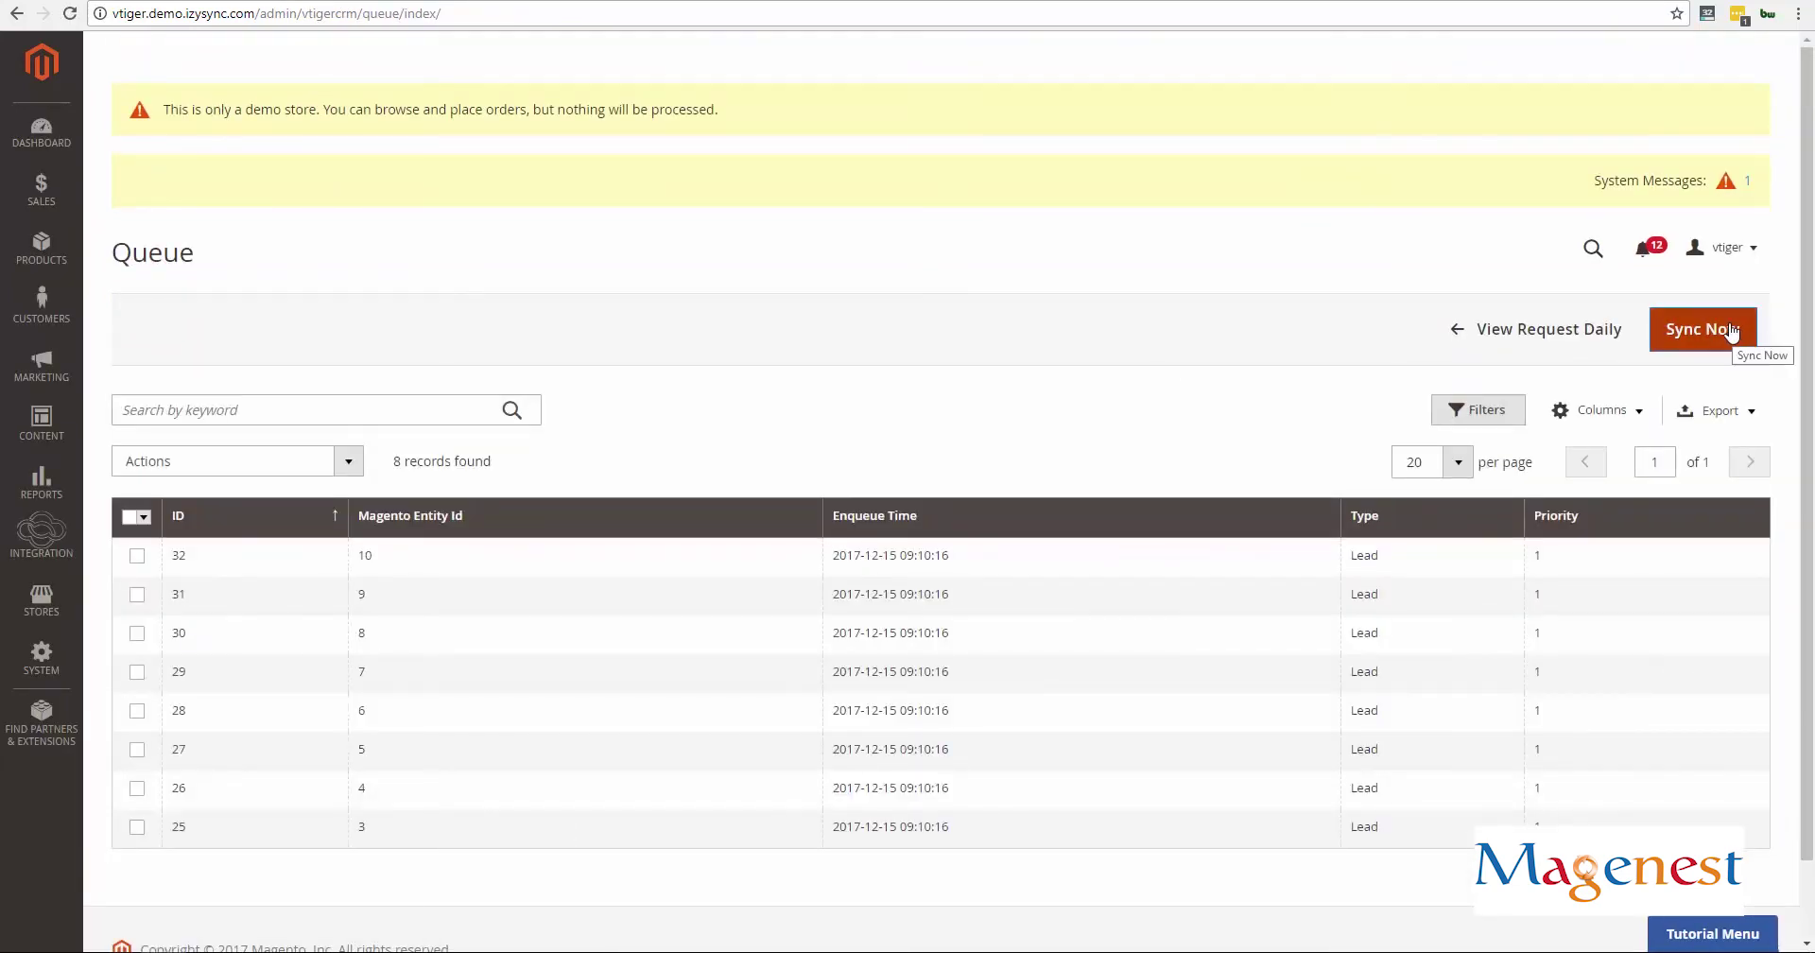
left_click(1732, 333)
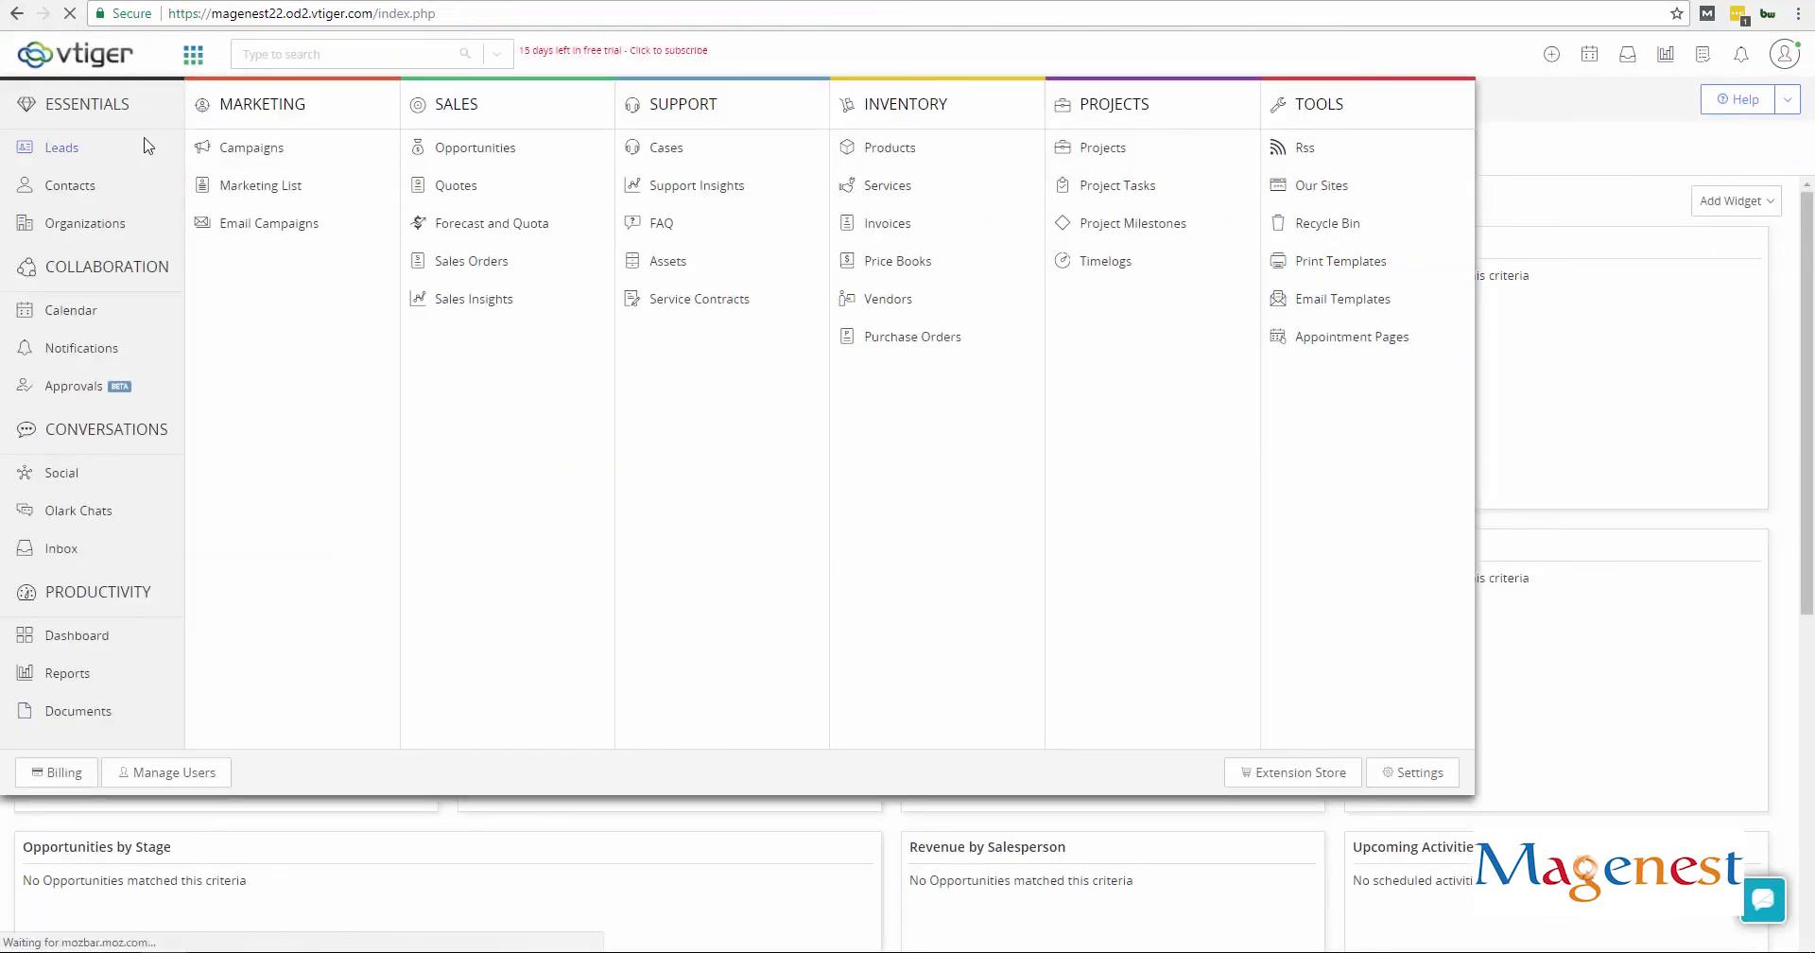
Check the eight synced leads in Vtiger's Leads list, then return to Magento's Integration menu.
left_click(147, 144)
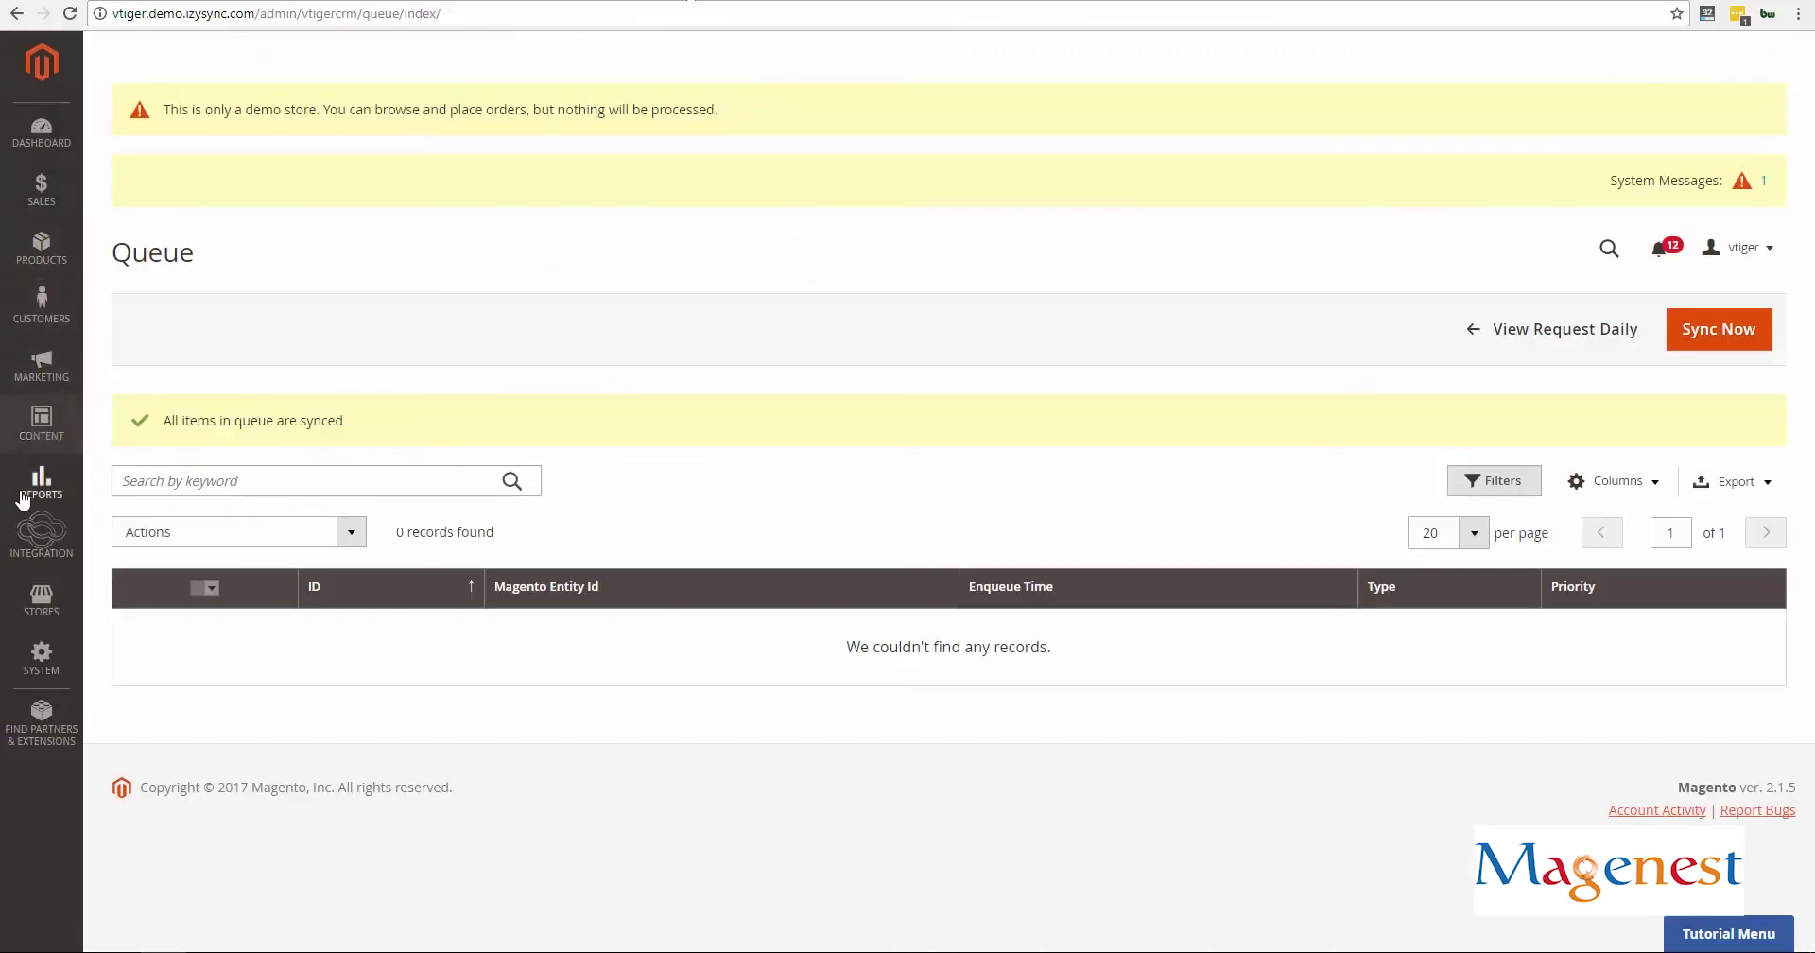
left_click(42, 532)
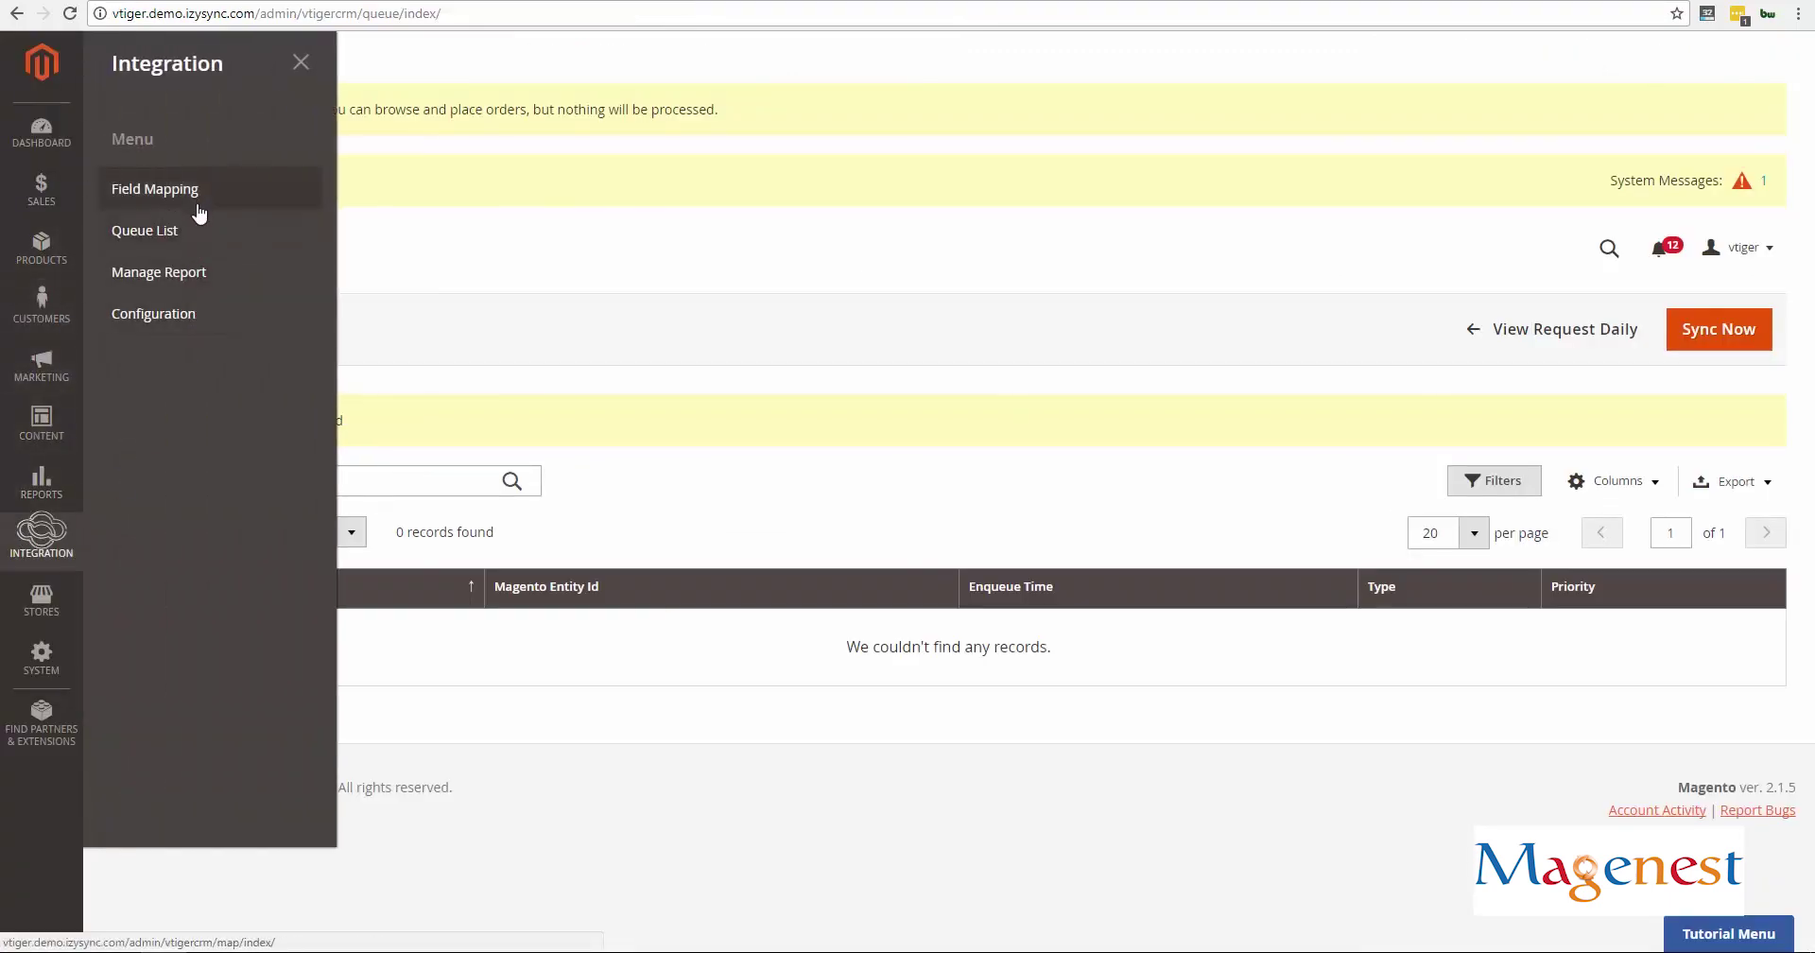